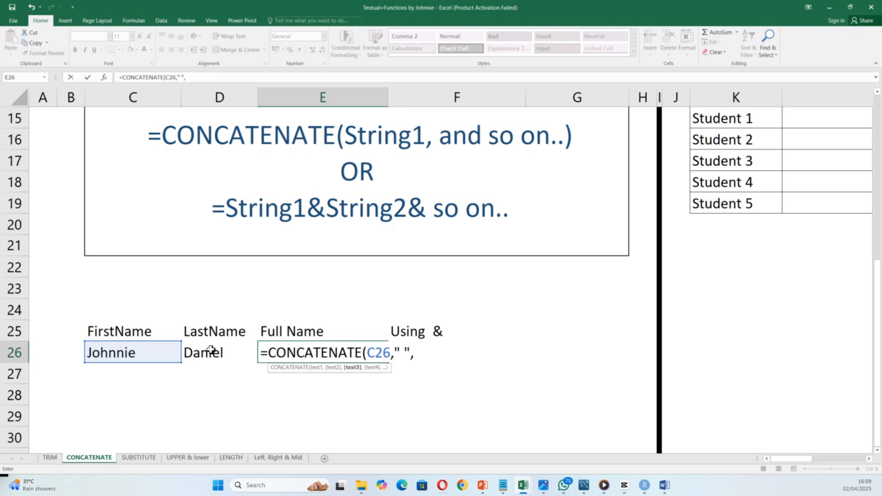
left_click(211, 351)
type(")")
key("Return")
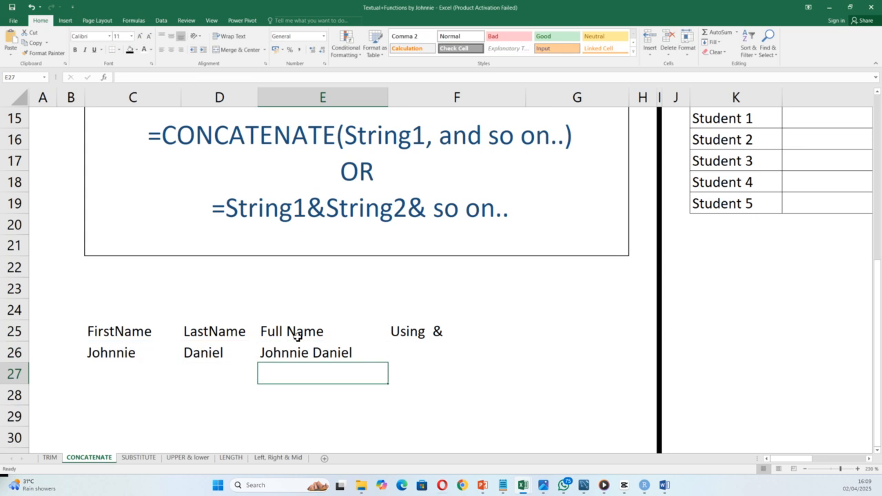
double_click(290, 352)
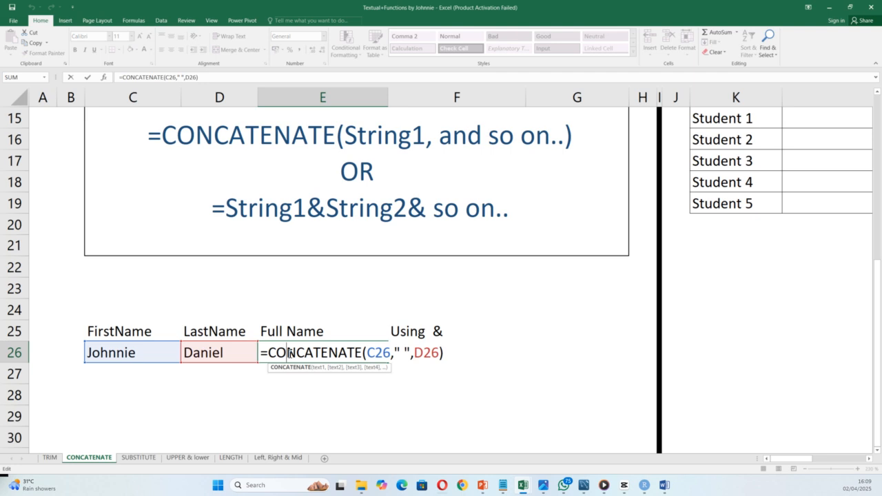
key("Return")
Step: Enter =C26&" "&D26 in F26 to join the names with the & operator
left_click(414, 356)
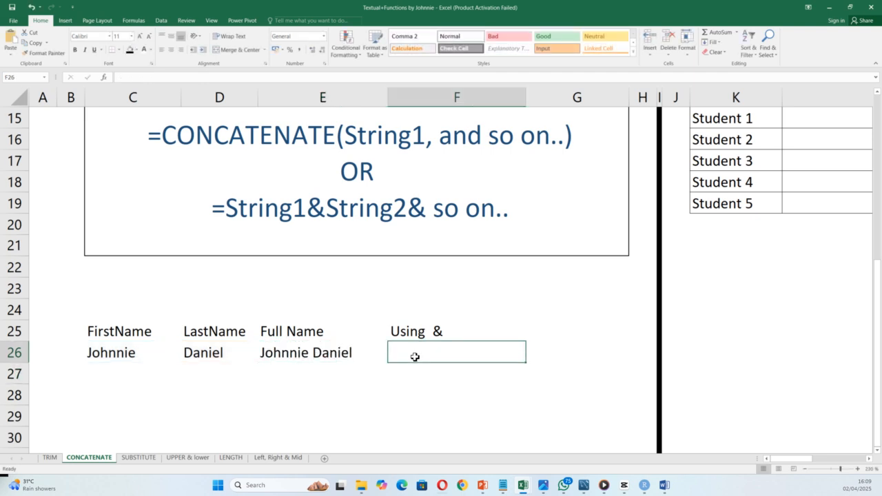
type("=")
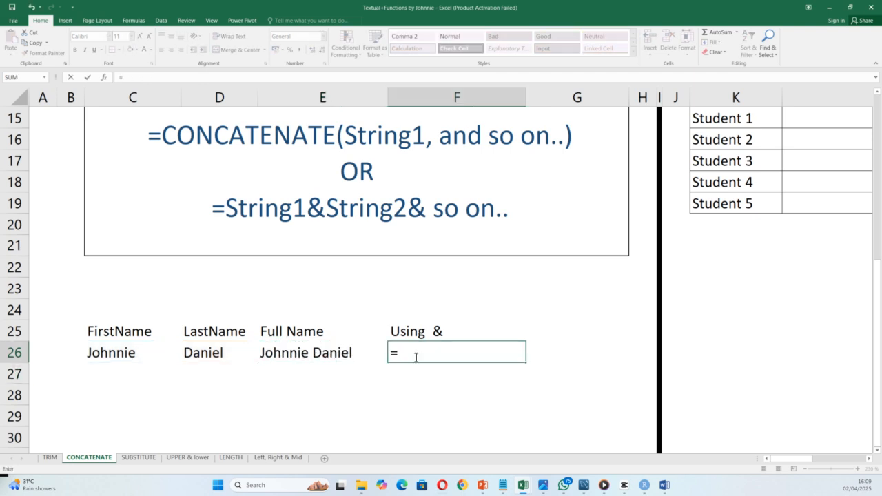
left_click(113, 352)
type("&")
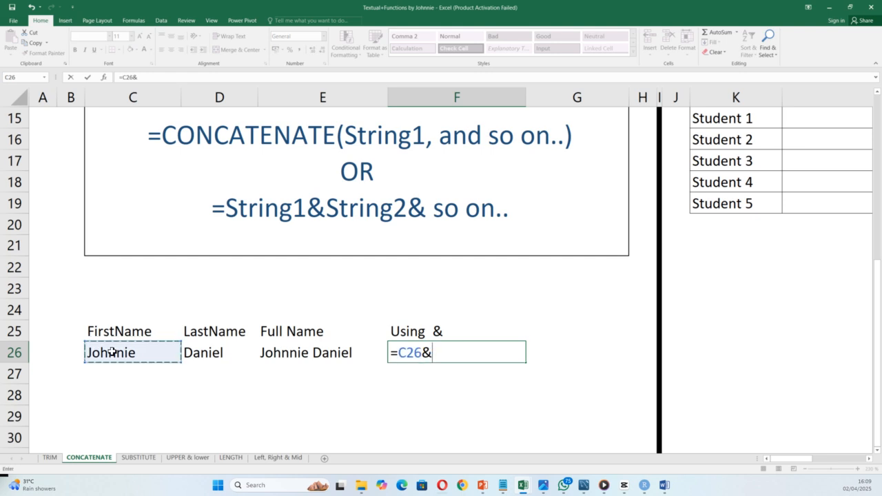
type("\" \"")
left_click(206, 356)
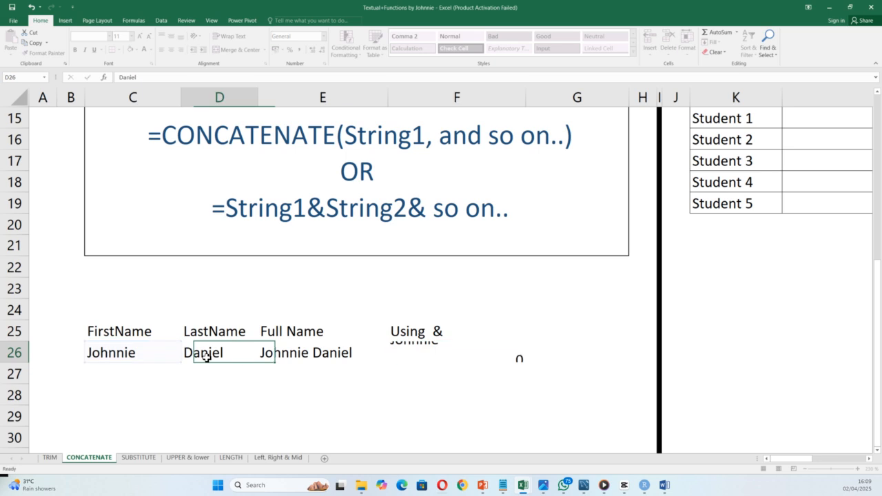
double_click(407, 352)
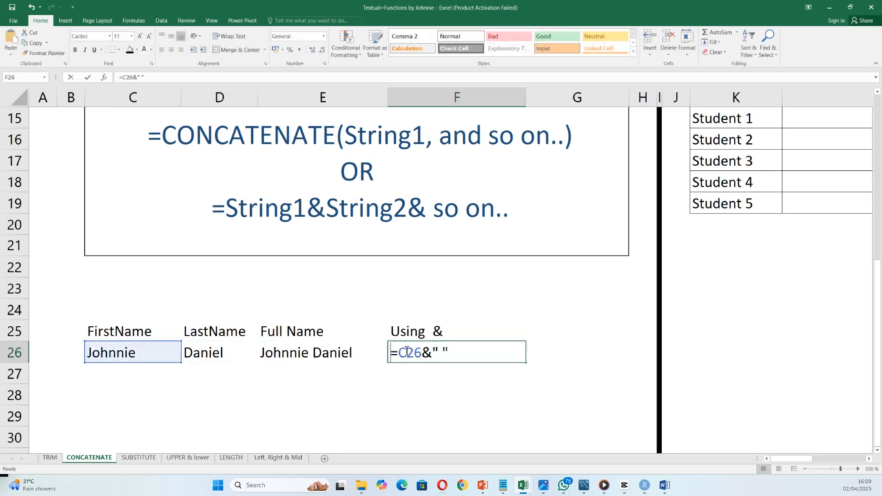
left_click(461, 353)
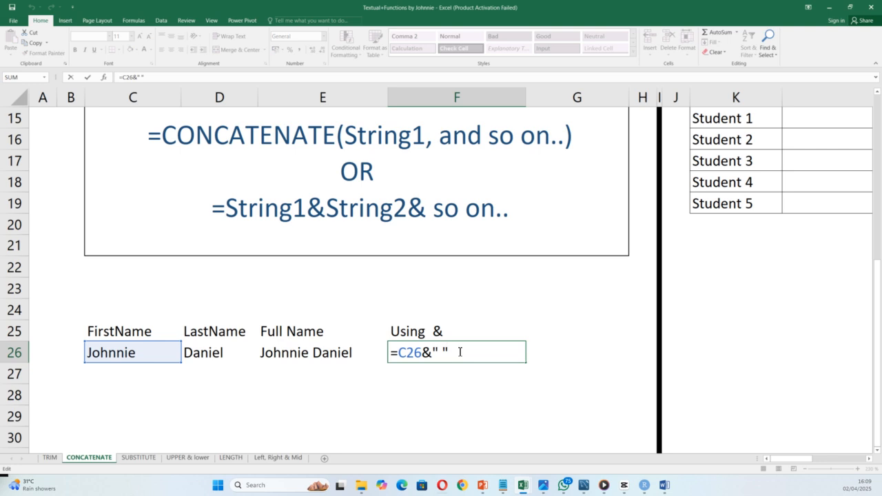
type("&")
left_click(224, 354)
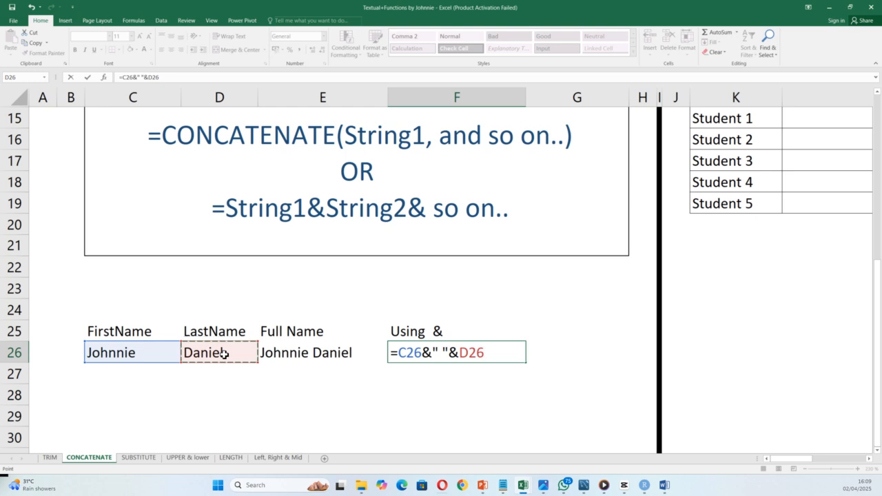
key("Return")
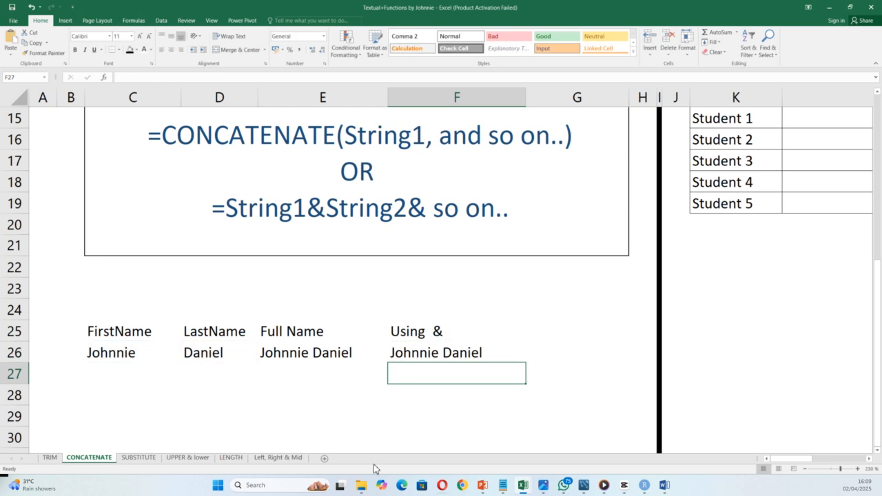
Step: Bring the Maths, Science and English student score tables in columns K–N into view
scroll(695, 290, "up", 4)
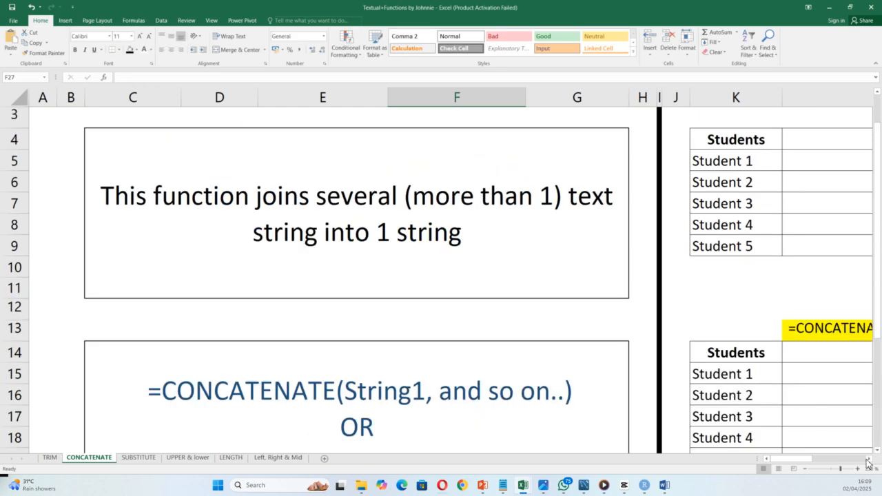
scroll(870, 459, "right", 6)
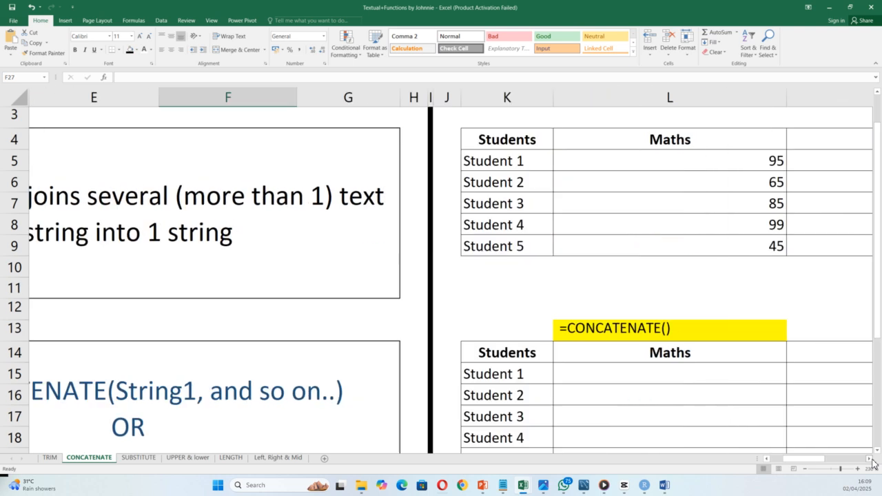
scroll(873, 463, "right", 3)
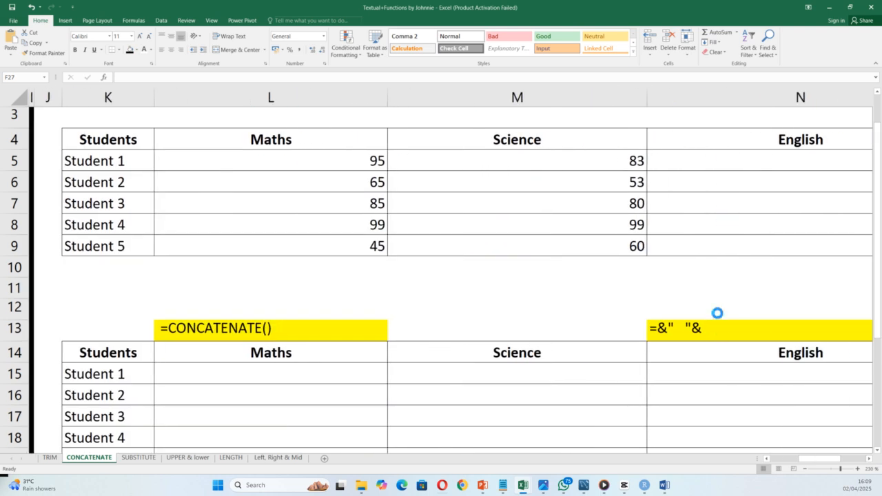
scroll(717, 313, "down", 1, "ctrl")
scroll(717, 313, "down", 1, "ctrl")
scroll(717, 314, "down", 4, "ctrl")
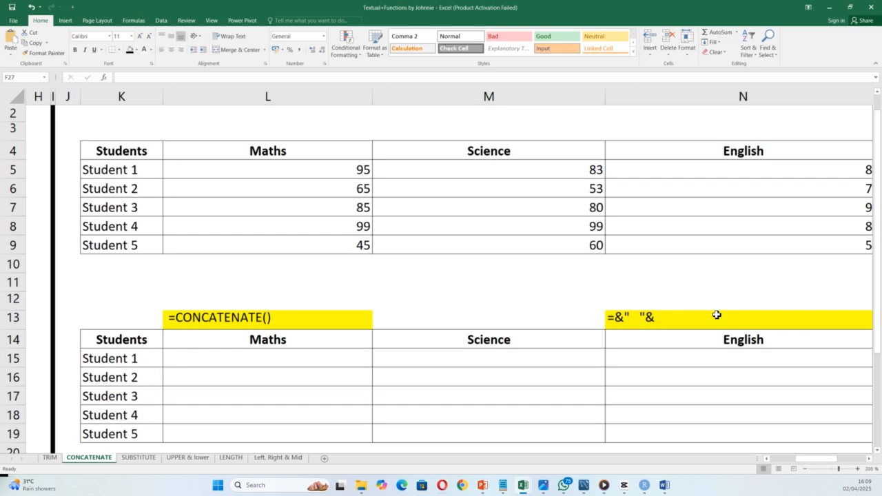
scroll(717, 315, "down", 1, "ctrl")
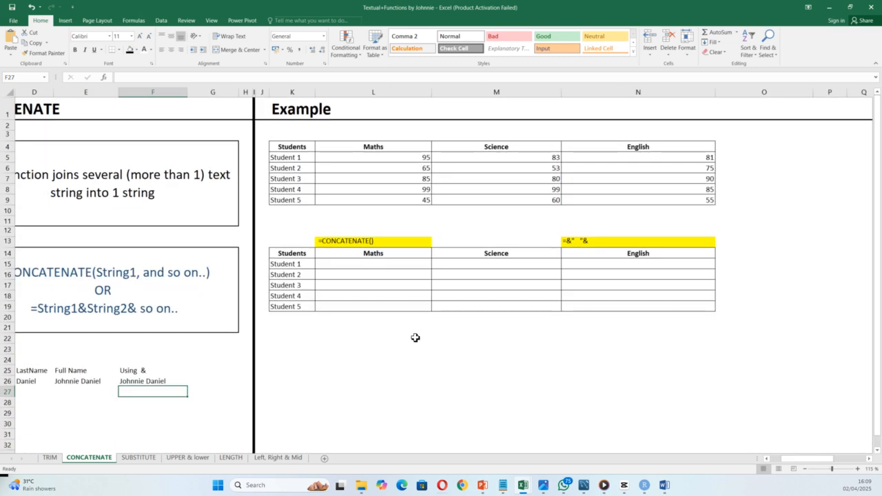
scroll(487, 301, "up", 1, "ctrl")
scroll(535, 296, "up", 3, "ctrl")
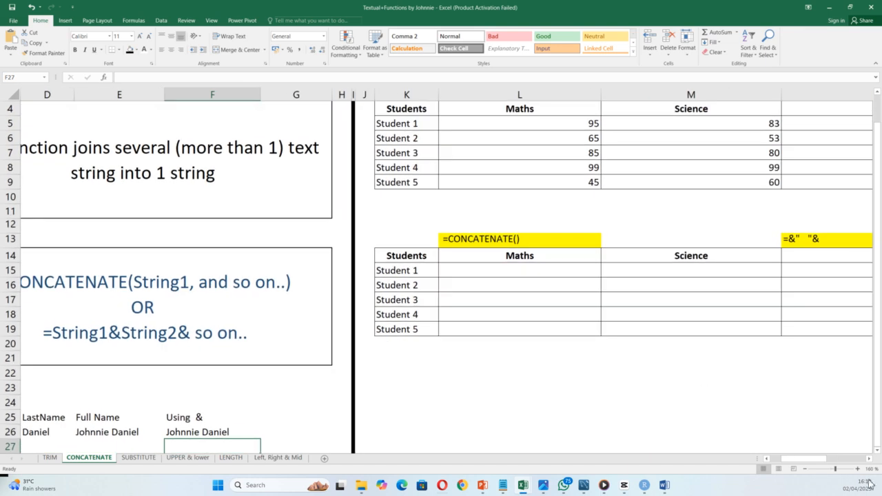
left_click_drag(869, 462, 869, 462)
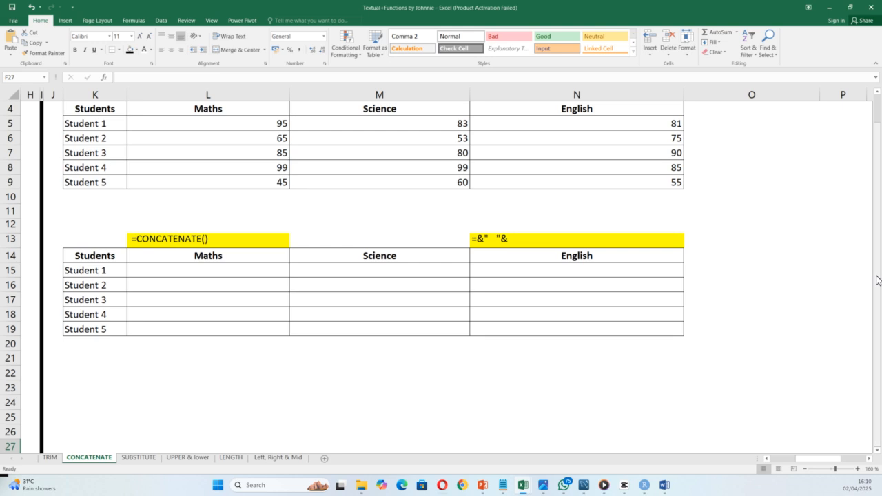
scroll(876, 258, "up", 1)
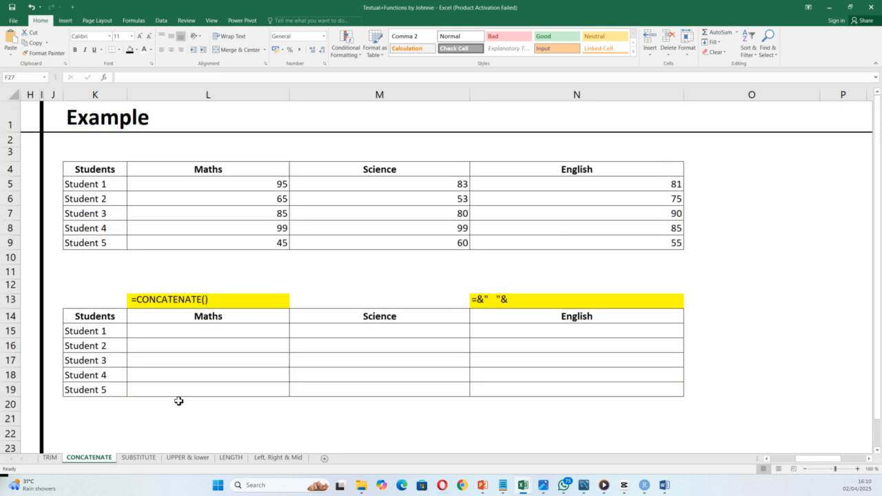
left_click(164, 422)
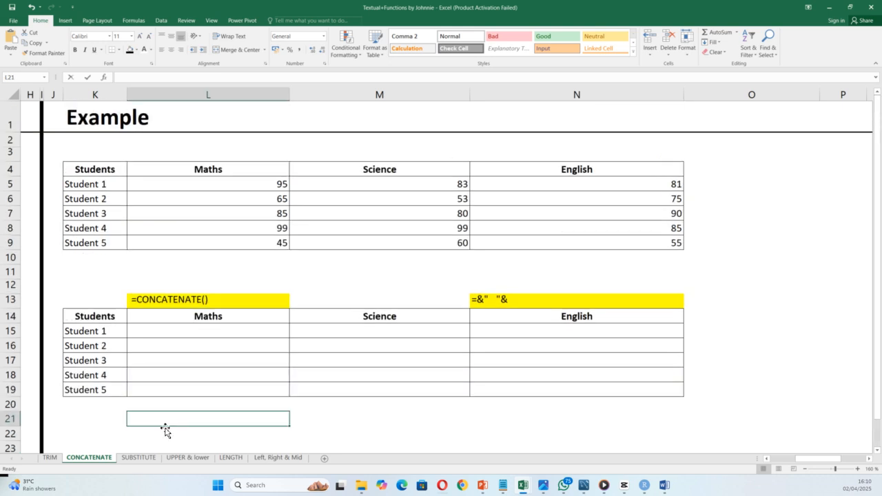
Step: Type the sample sentence 'student 1 has scored 95 in maths' into L21
type("student 1 has")
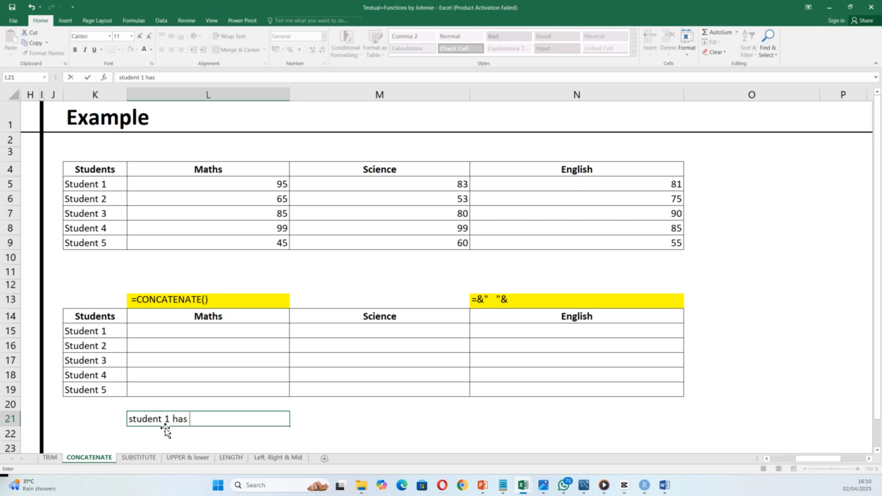
type(" scored 95 in maths")
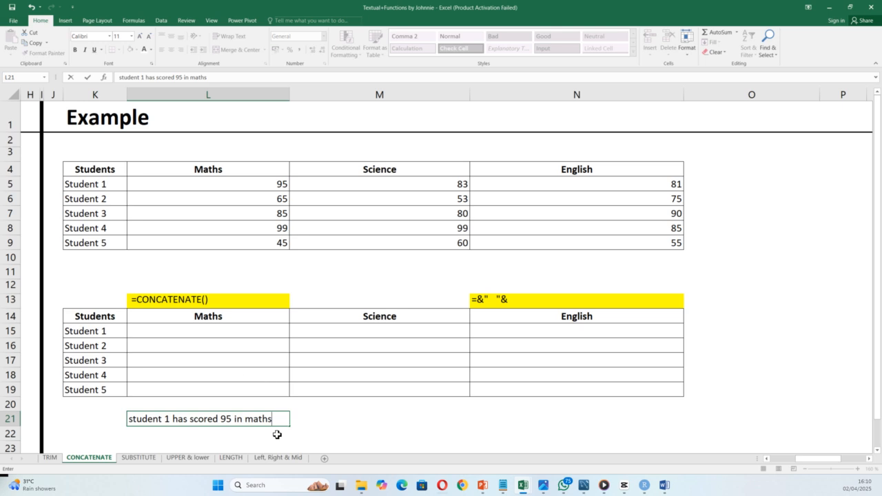
left_click(321, 419)
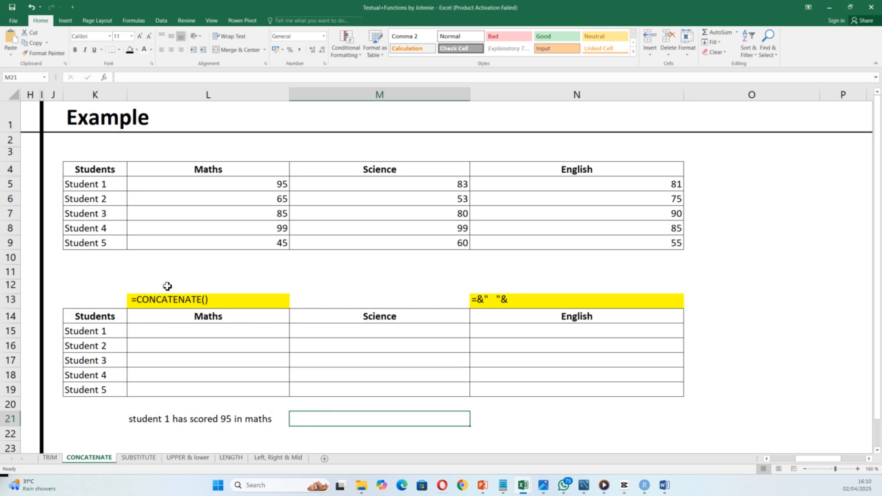
left_click(207, 333)
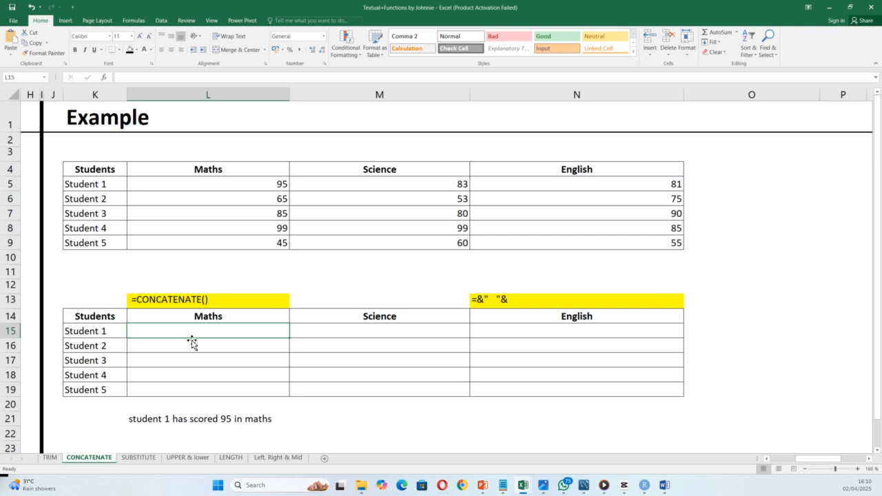
Step: Enter =CONCATENATE(K5," Has Scored ",L5," In ",L14) in L15 for Student 1's Maths sentence
type("=")
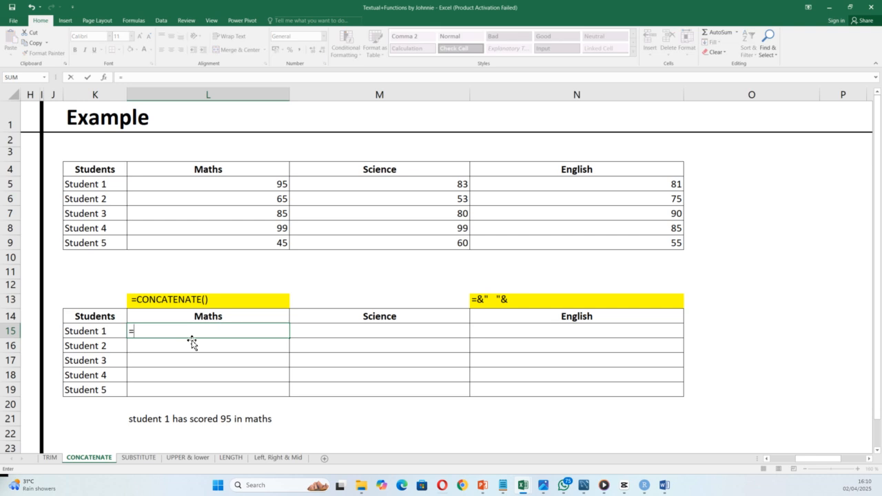
type("conca")
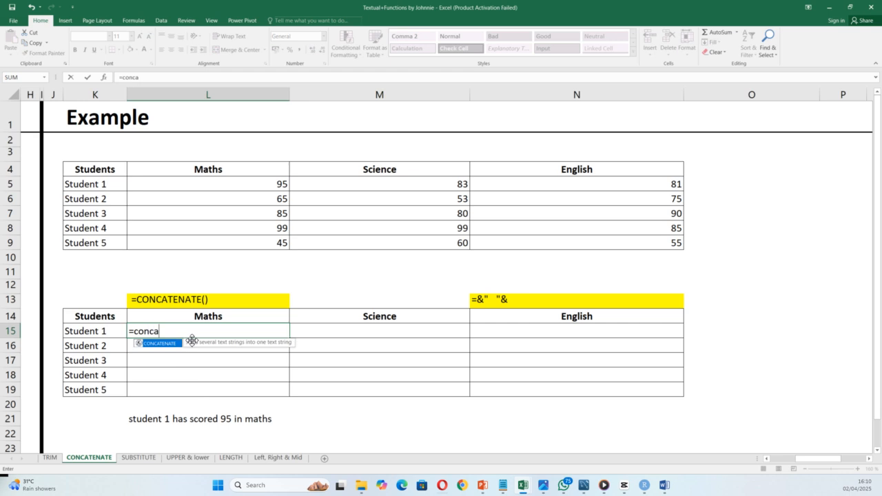
double_click(171, 344)
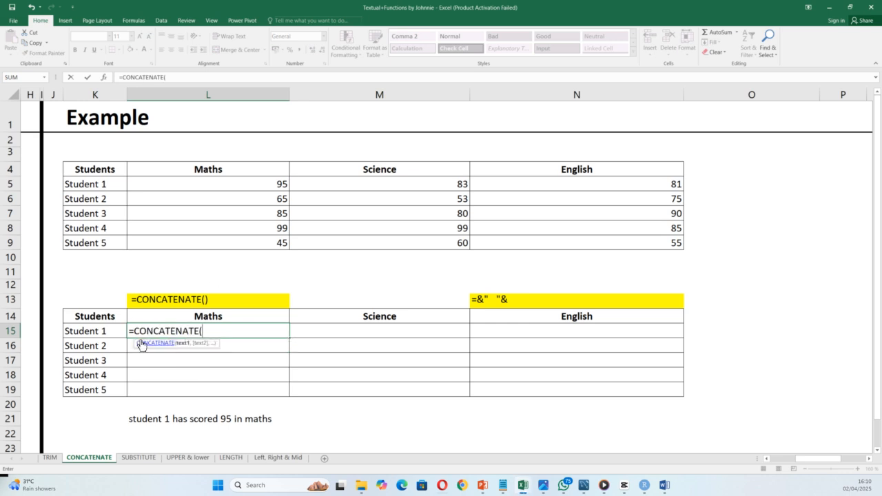
left_click(102, 184)
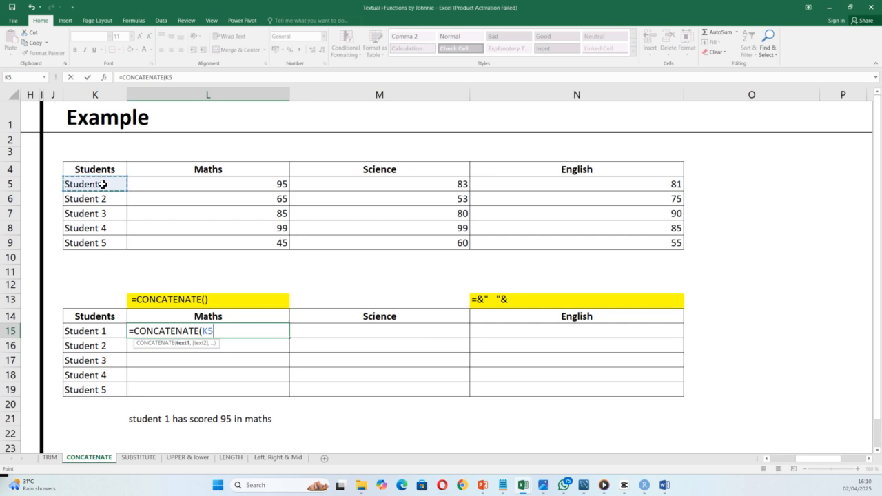
type(",")
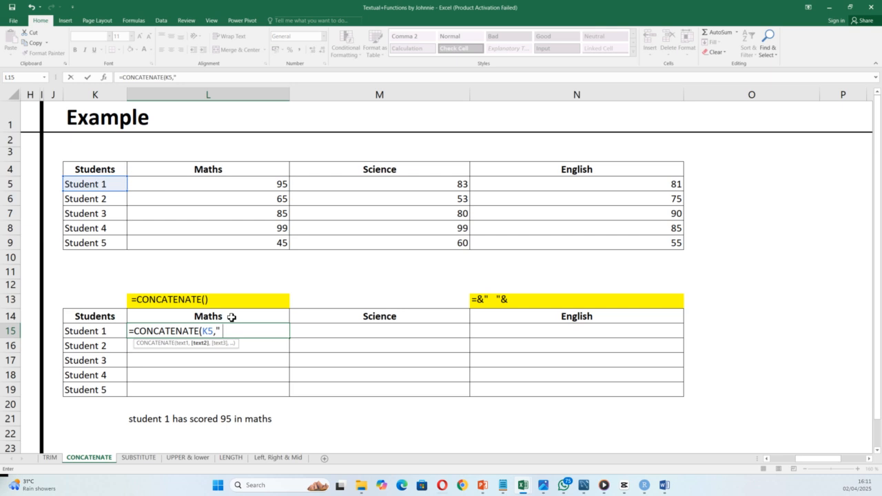
type("\" Has Scored \",")
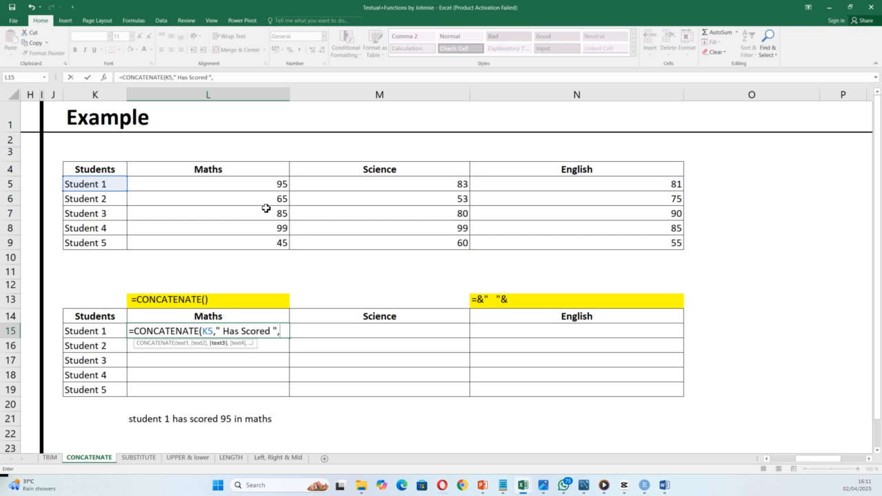
left_click(266, 186)
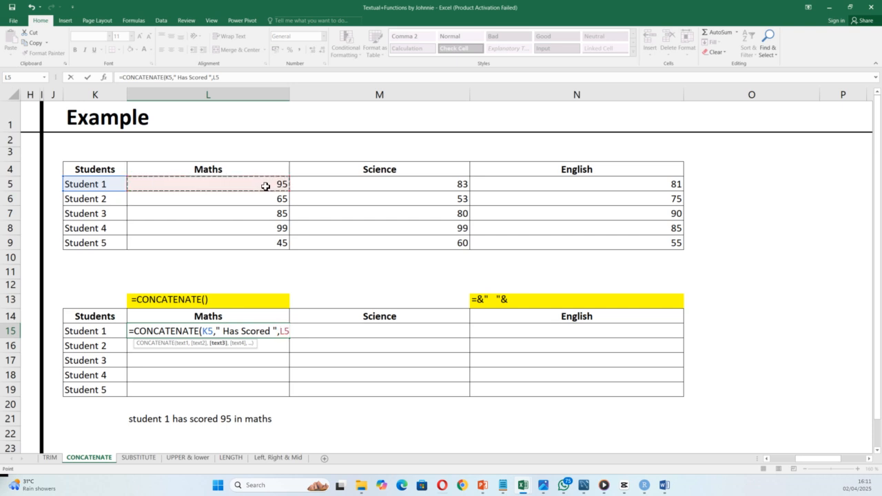
type(",\" In")
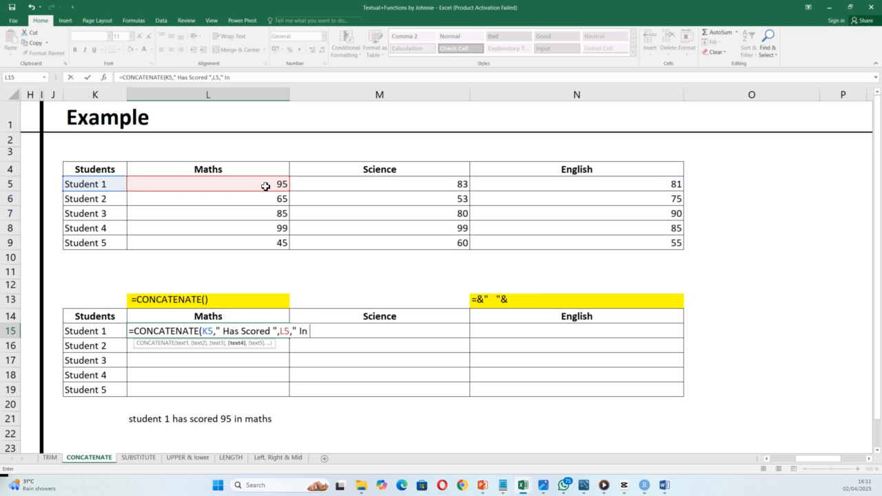
type(" \",")
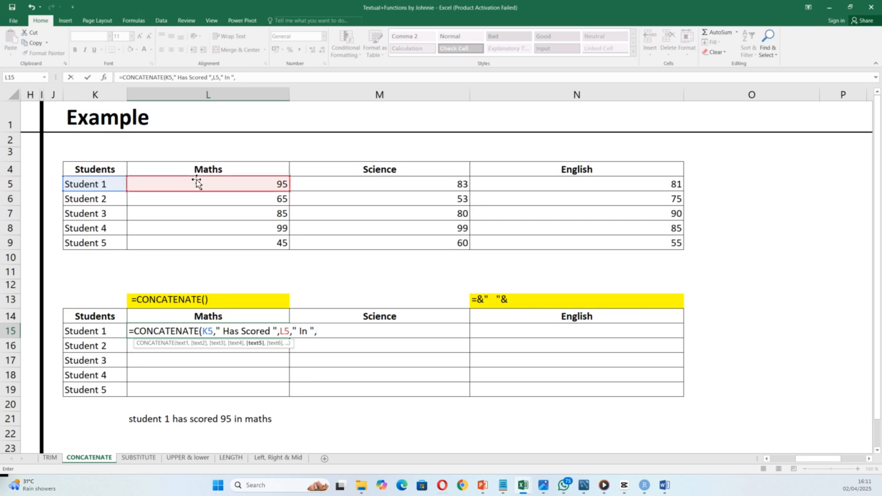
left_click(189, 318)
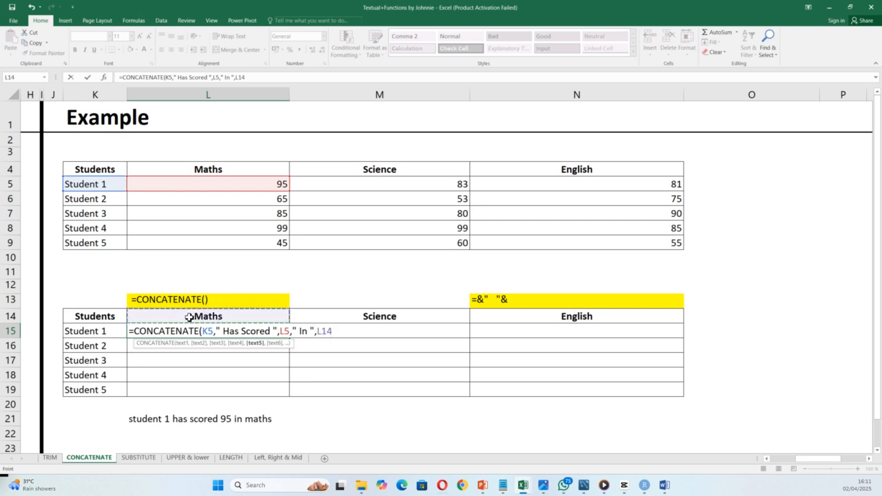
key("Return")
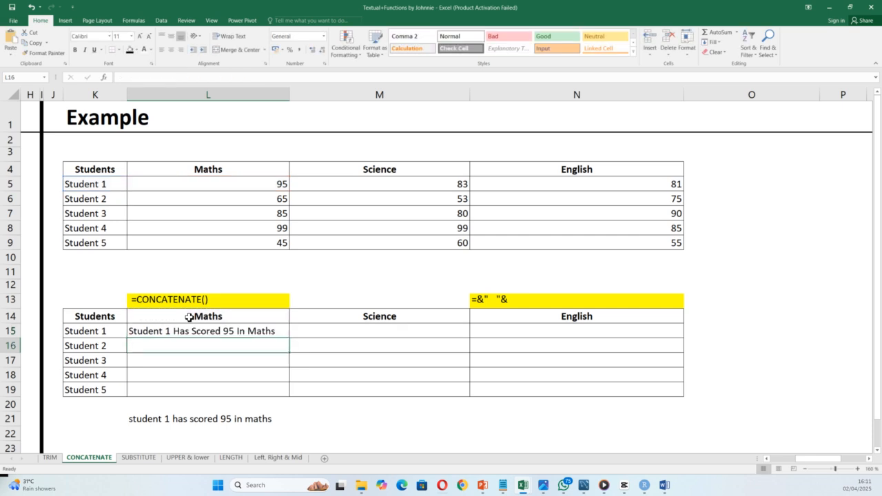
left_click(233, 334)
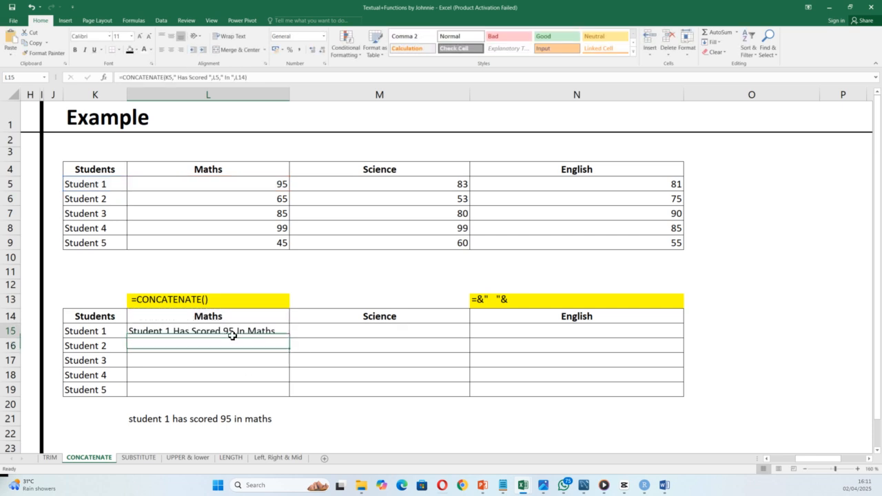
Step: Lock the L15 header reference as $L$14 and fill the Maths sentence down to L19
double_click(291, 339)
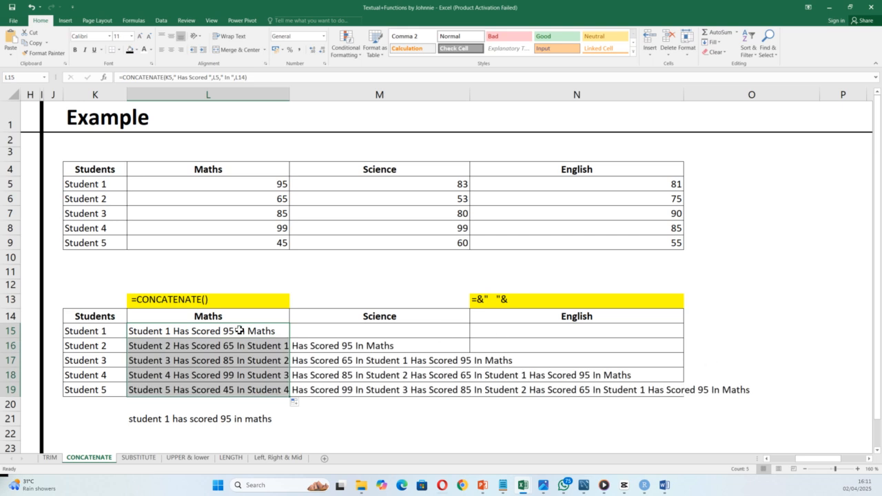
double_click(269, 333)
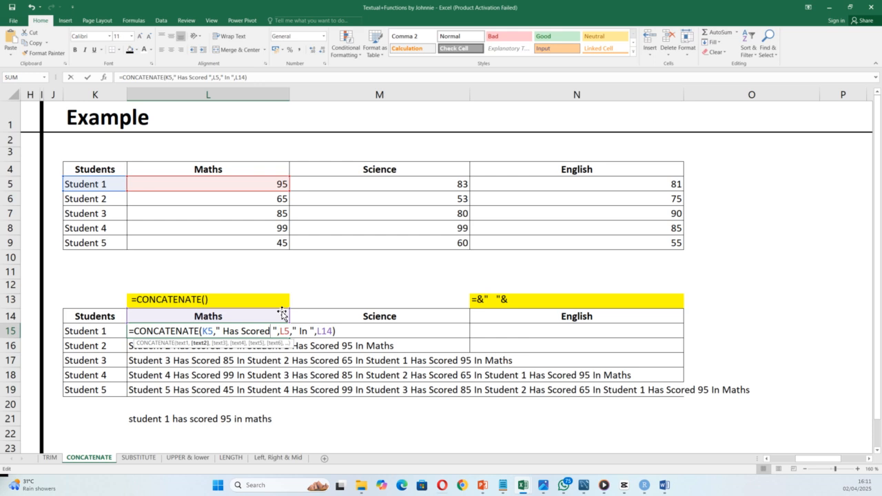
left_click(324, 332)
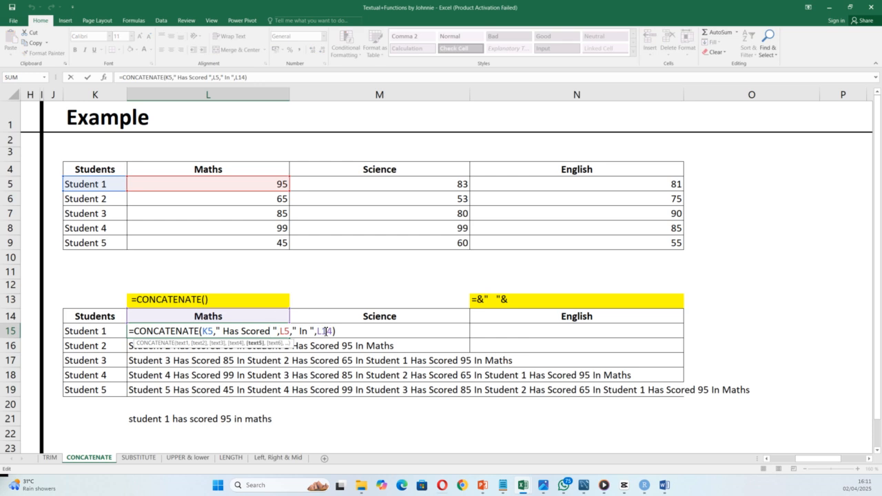
left_click(257, 344)
key("F4")
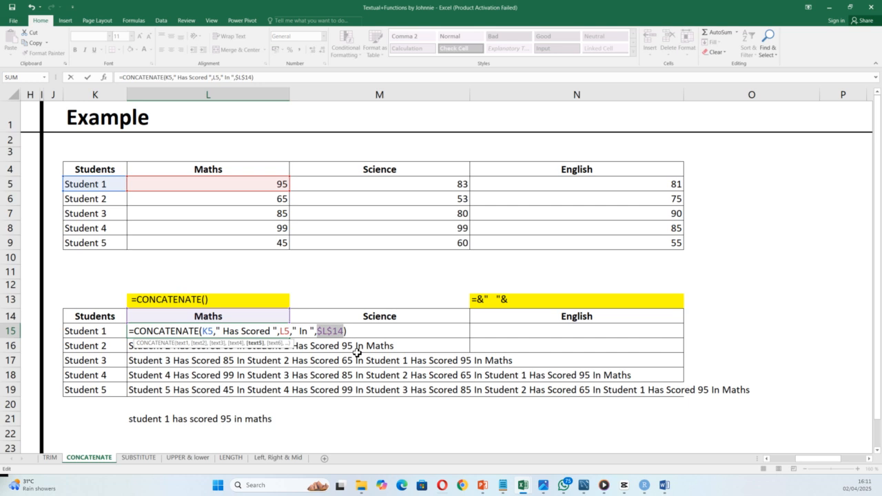
key("Return")
left_click(282, 331)
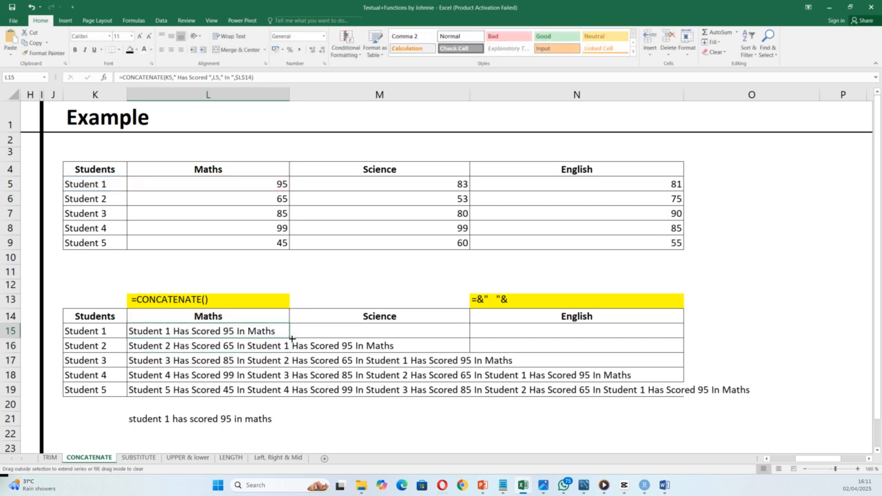
double_click(289, 337)
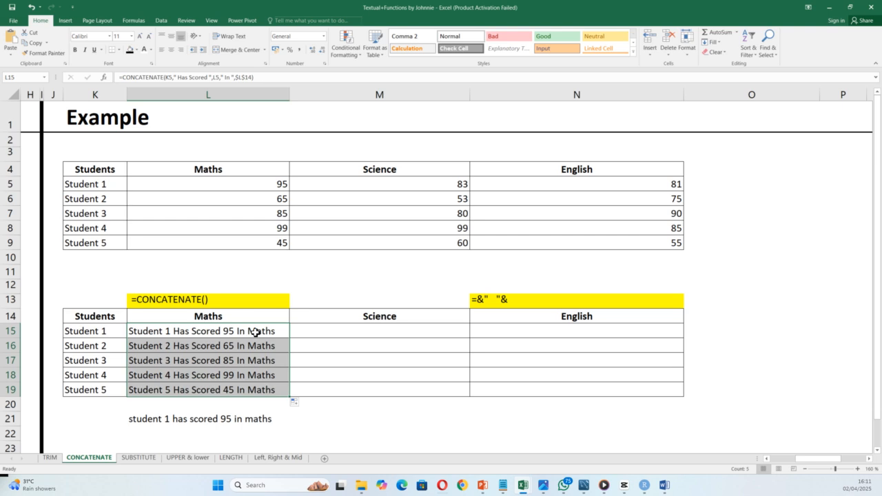
left_click(256, 334)
left_click(332, 333)
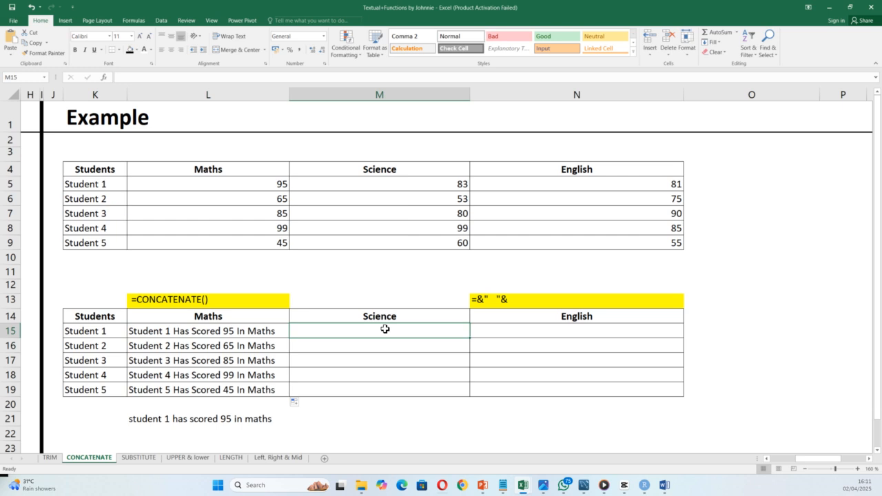
Step: Build the English sentence in N15 as =K15&" Has Scored"&N5&N14
left_click(485, 333)
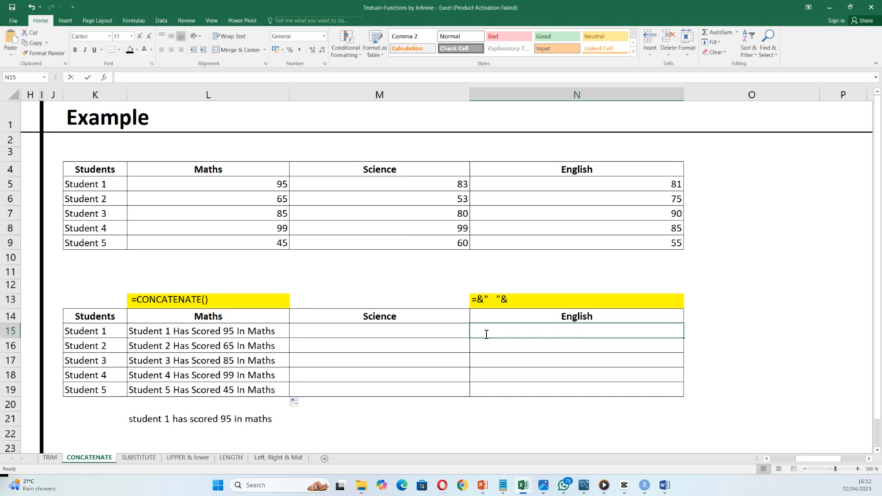
type("=")
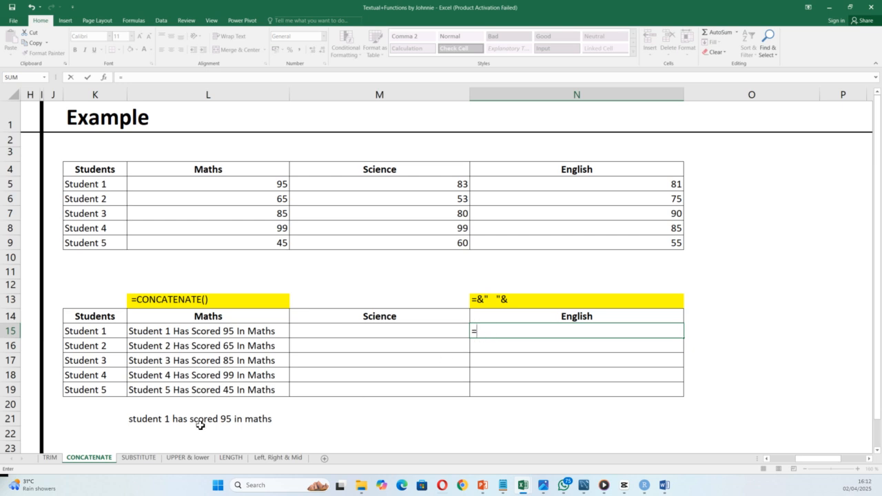
left_click(83, 332)
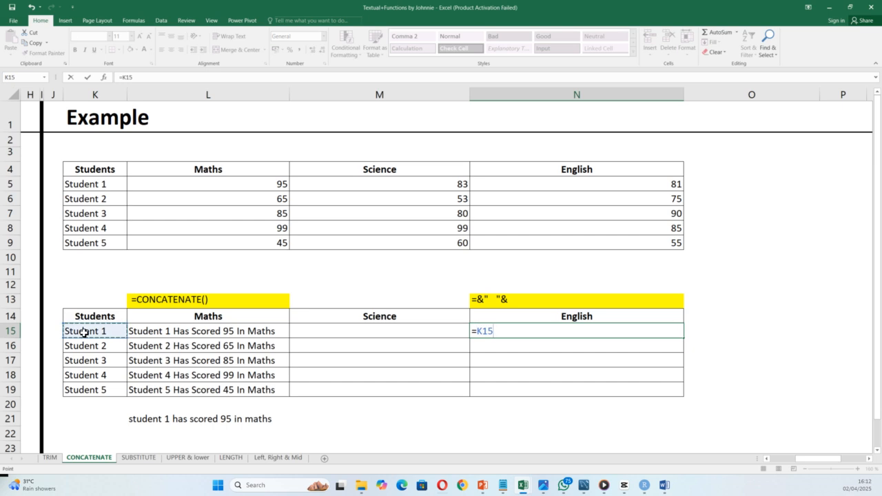
type("&\" Has")
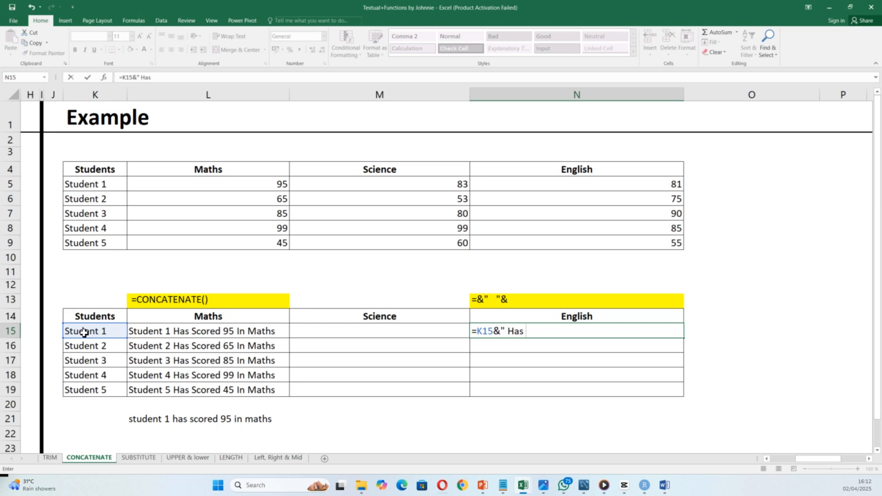
type("Scored")
type("&")
left_click(533, 184)
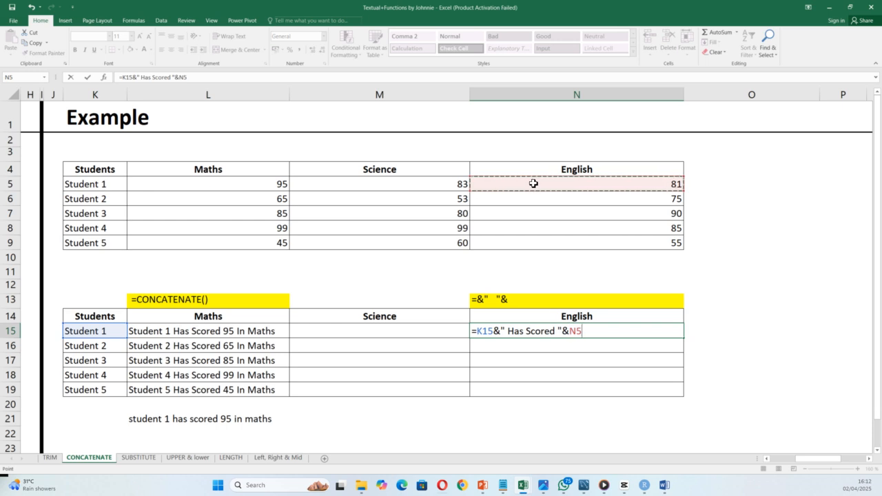
type("&\" In \"&")
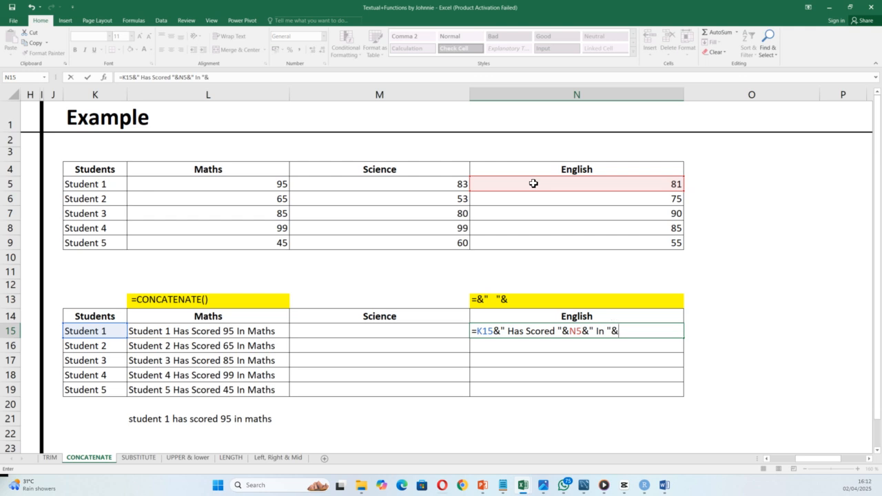
left_click(554, 313)
left_click(645, 337)
key("Return")
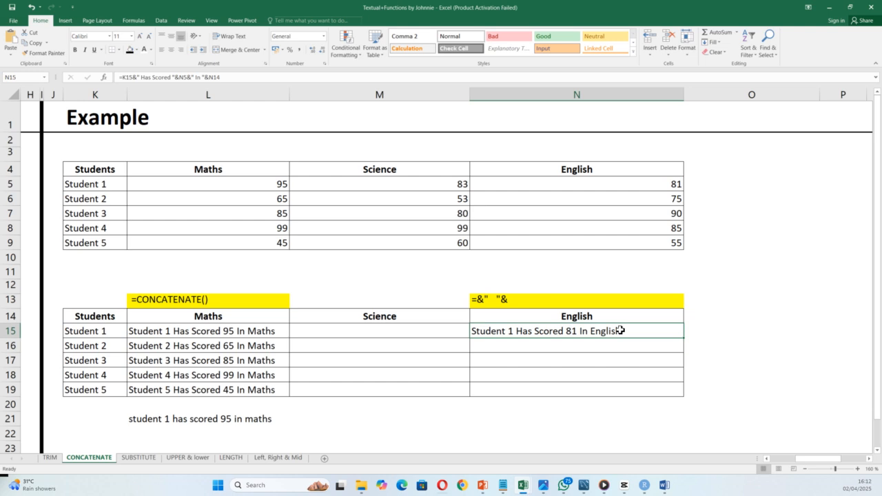
Step: Make the N14 header absolute ($N$14) and fill the English sentences down to N19
double_click(629, 331)
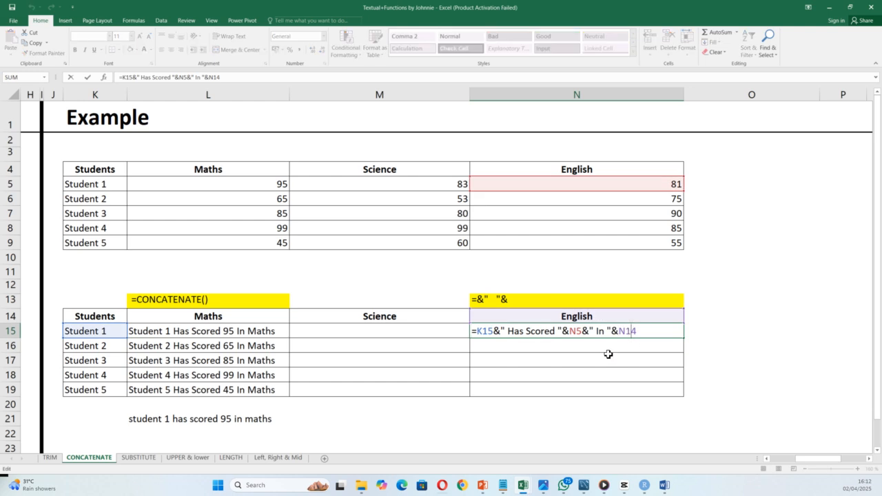
double_click(623, 332)
key("F4")
key("ctrl+Return")
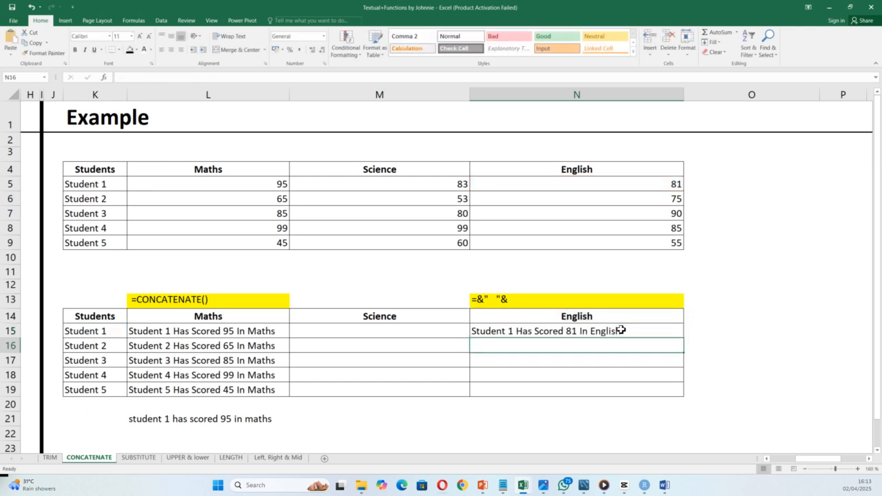
double_click(685, 339)
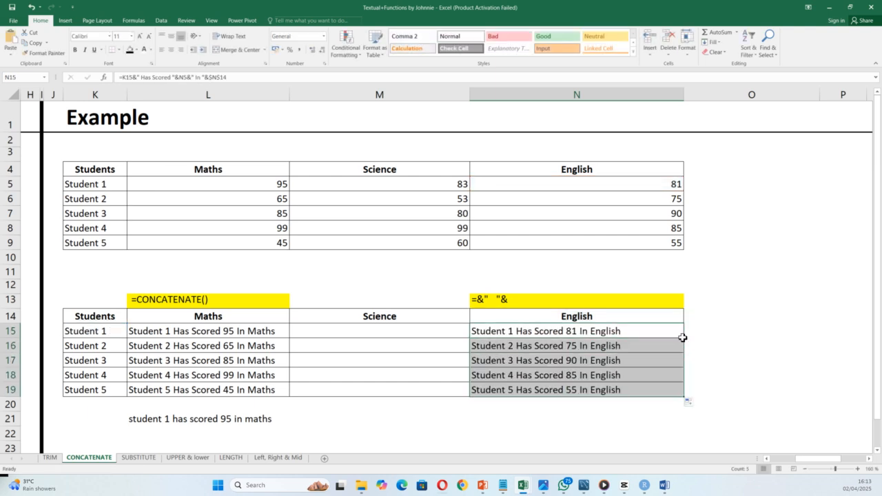
left_click(706, 292)
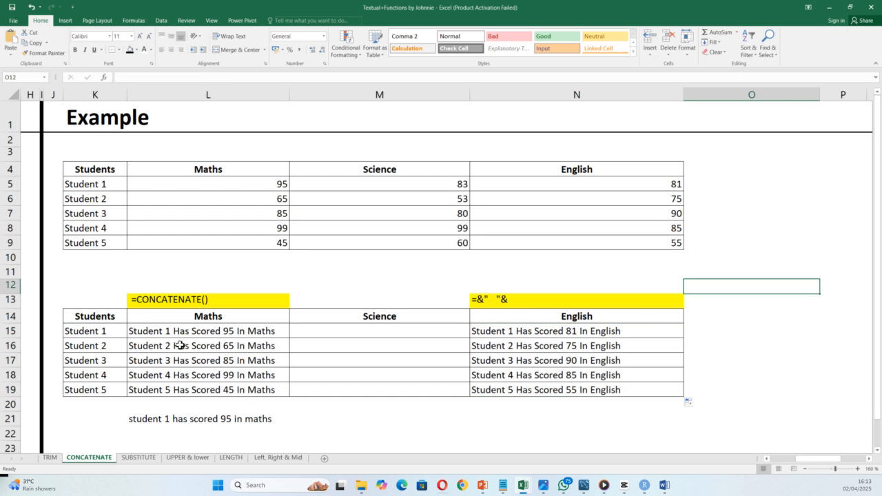
Step: Switch to the SUBSTITUTE sheet
double_click(340, 334)
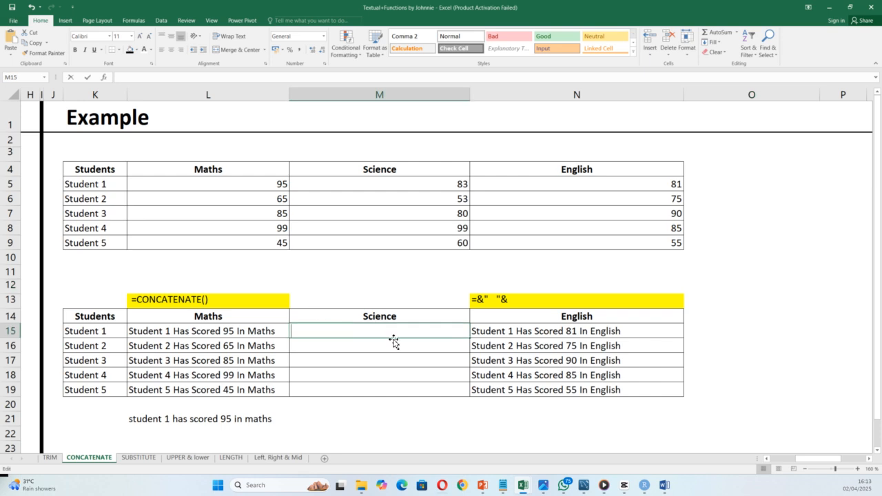
left_click(145, 459)
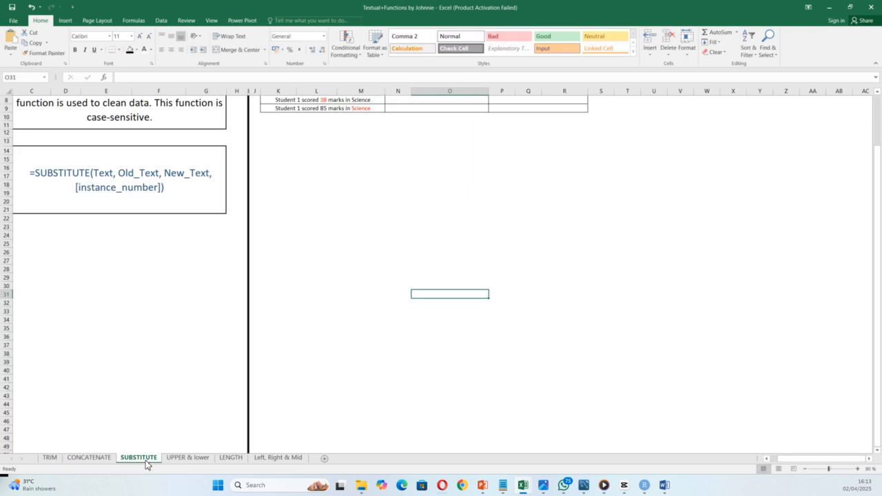
scroll(266, 414, "down", 10)
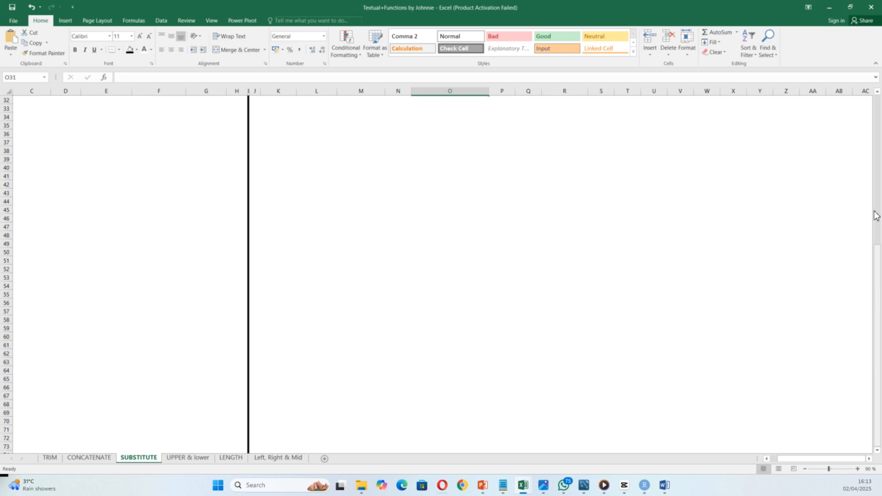
scroll(876, 210, "up", 10)
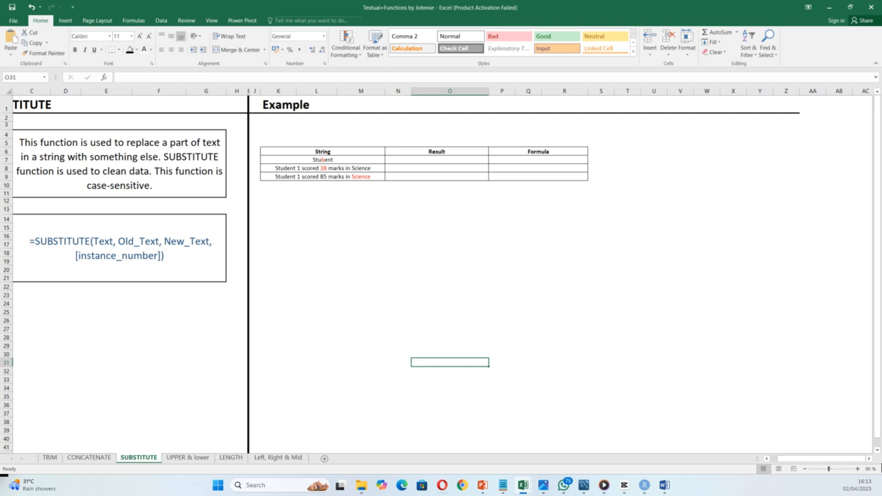
Step: Zoom in on the Example table and select the Result cell N7 beside Stubent
left_click(858, 469)
left_click(858, 470)
left_click(858, 469)
left_click(858, 470)
left_click(859, 470)
left_click(858, 469)
left_click(859, 469)
left_click(858, 469)
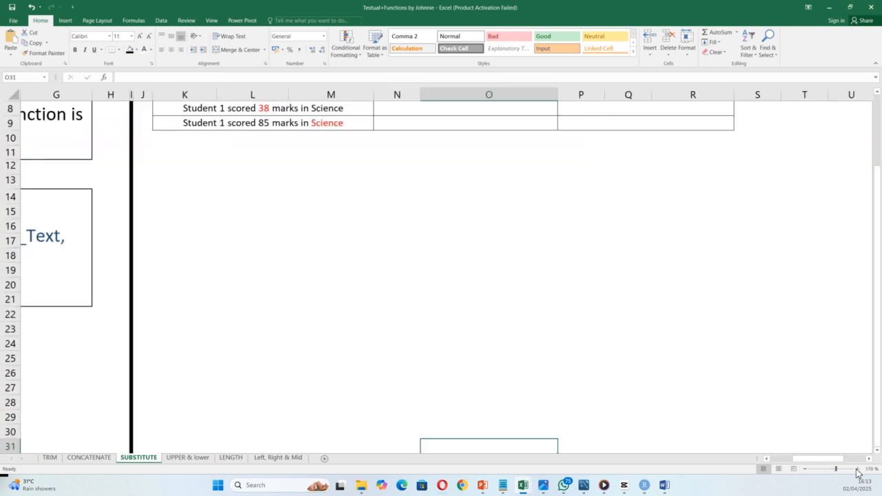
left_click(858, 469)
left_click(858, 469)
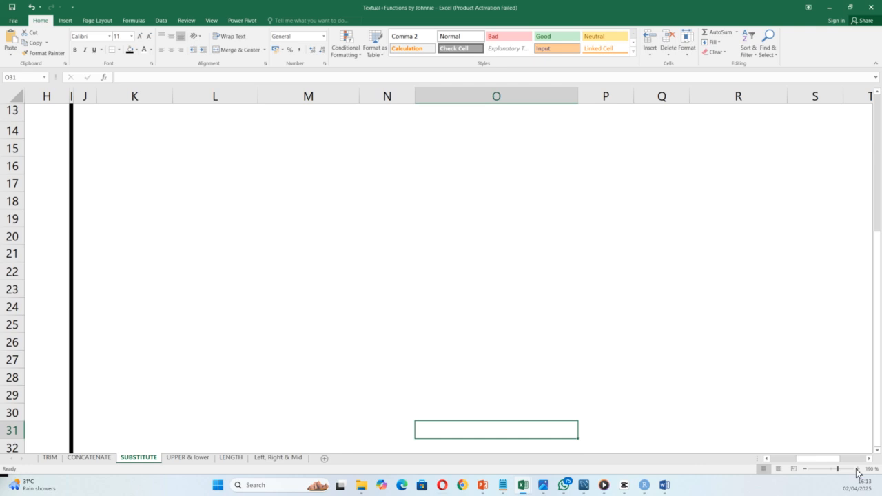
scroll(519, 337, "up", 4)
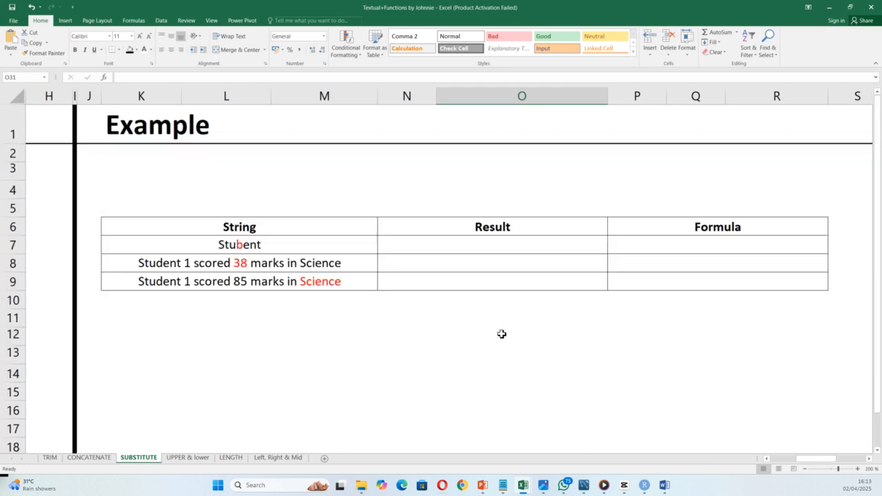
left_click(419, 247)
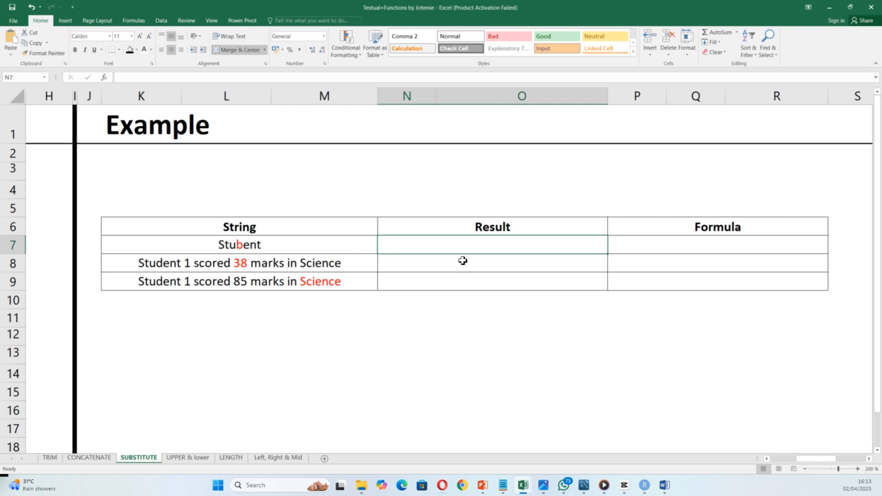
Step: Enter =SUBSTITUTE(K7,"b","d",1) in N7 so Stubent becomes Student
type("=sub")
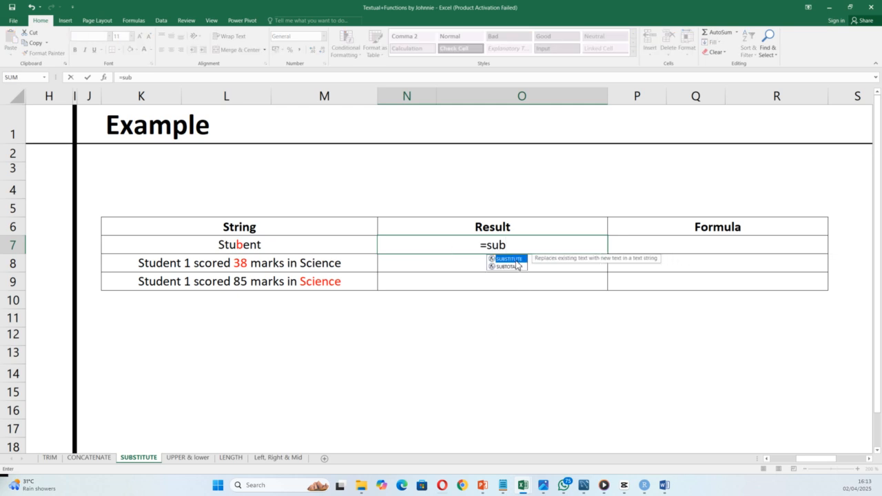
double_click(516, 260)
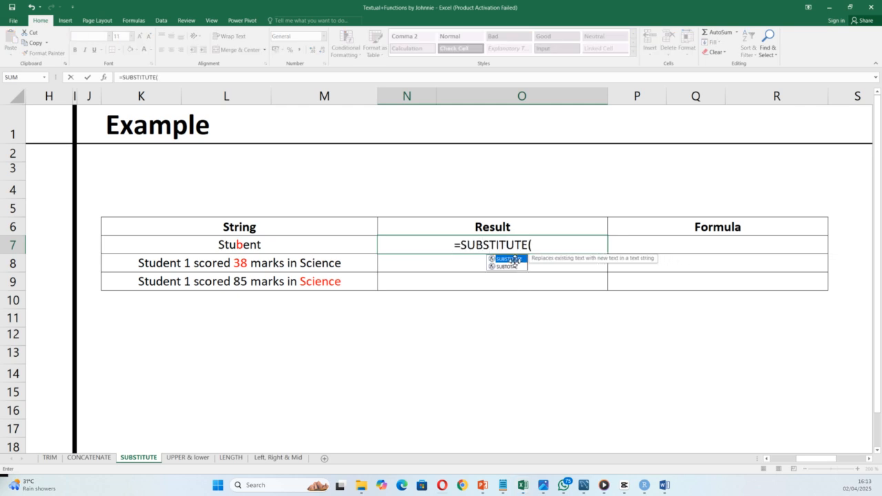
left_click(235, 248)
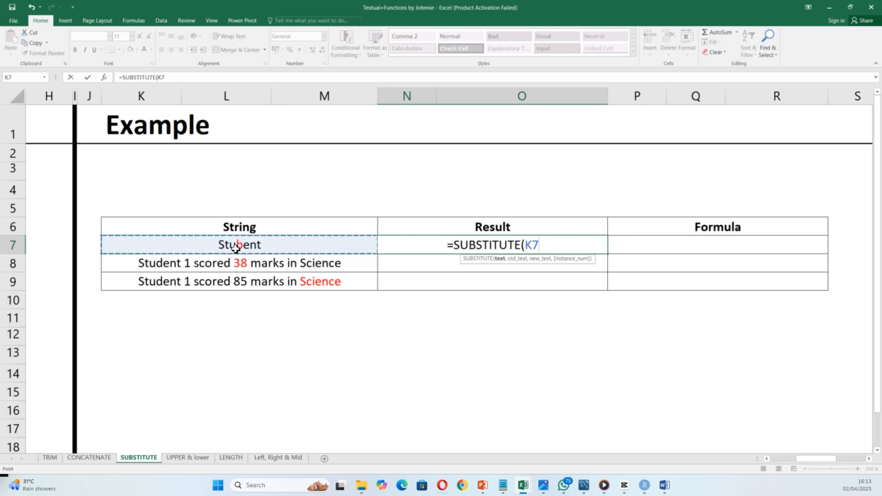
type(",\"b")
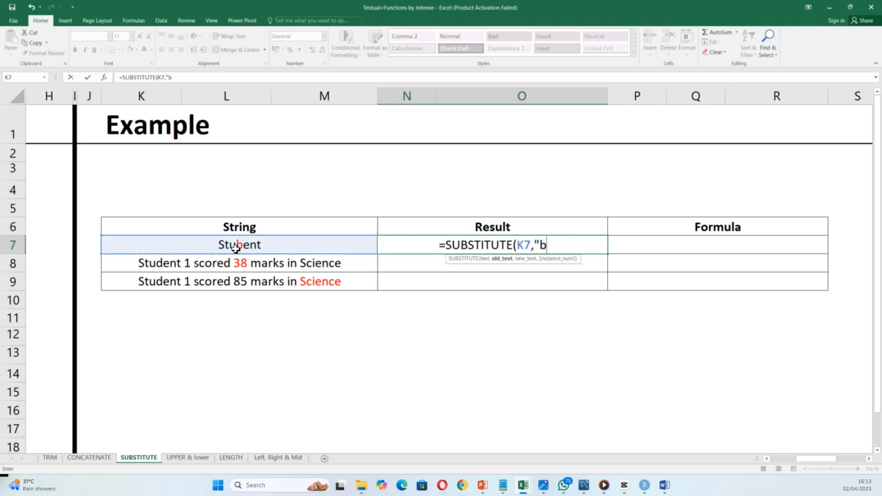
type("\"")
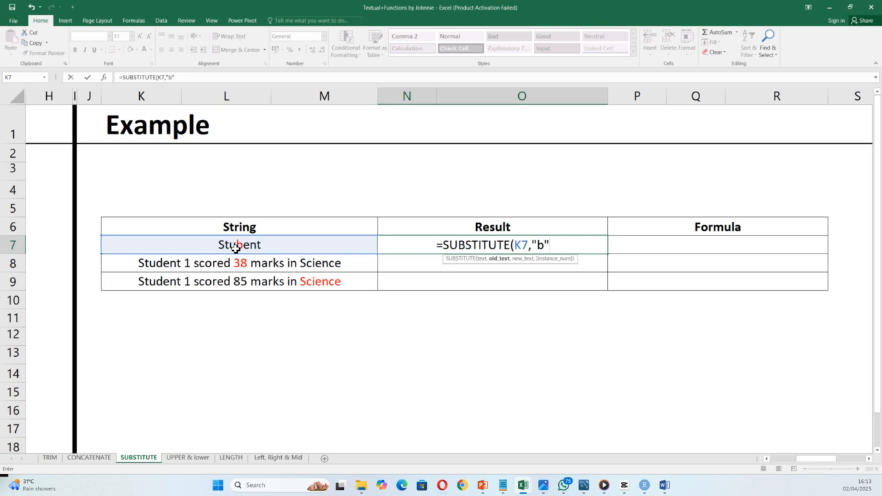
type(",\"d")
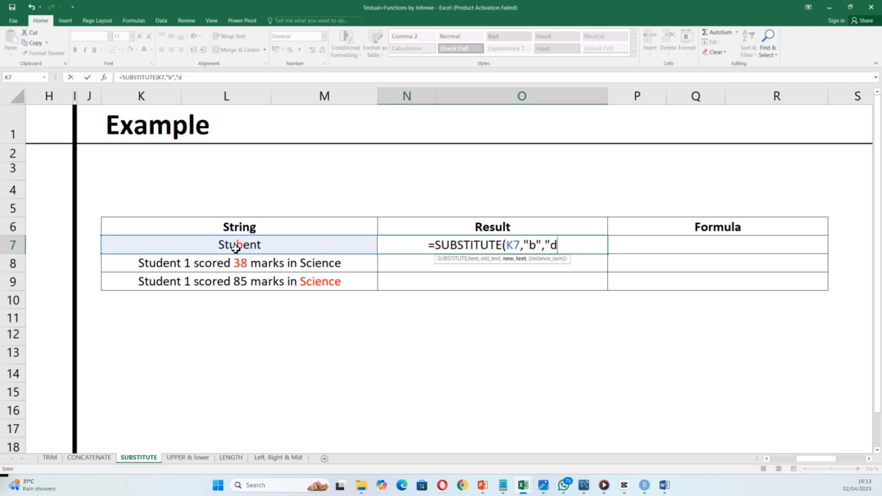
type("\"")
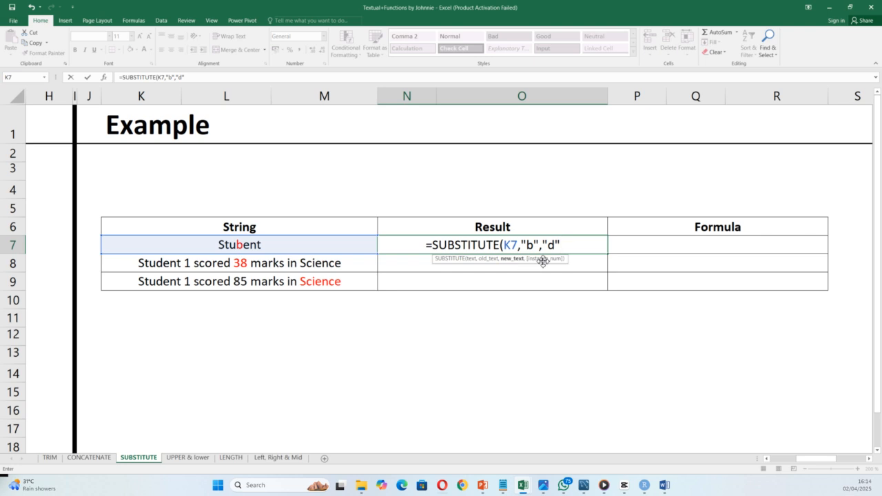
type(",")
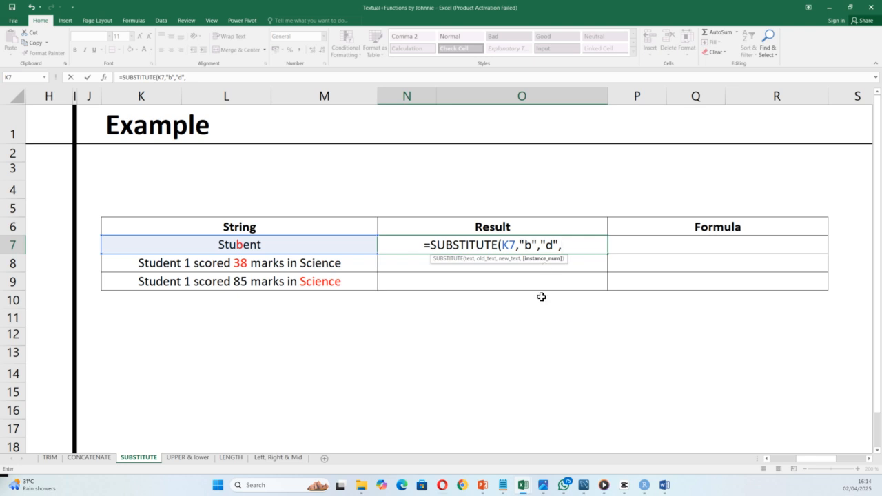
type("1")
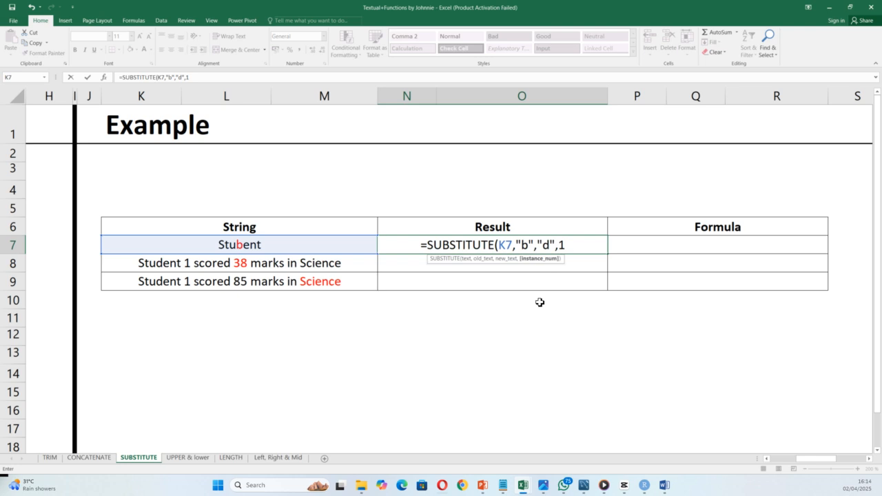
type(")")
key("Return")
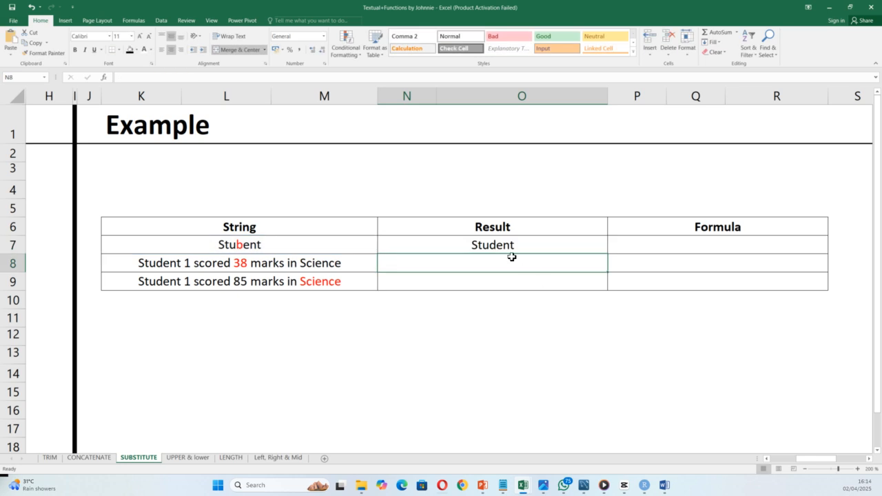
Step: Enter =SUBSTITUTE(K8,38,100) in N8 to replace the score 38 with 100
type("=sun")
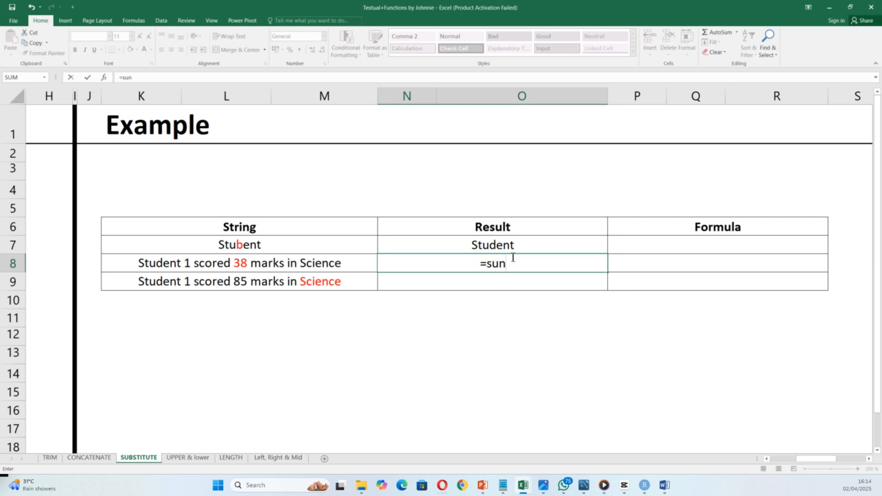
key("BackSpace")
type("b")
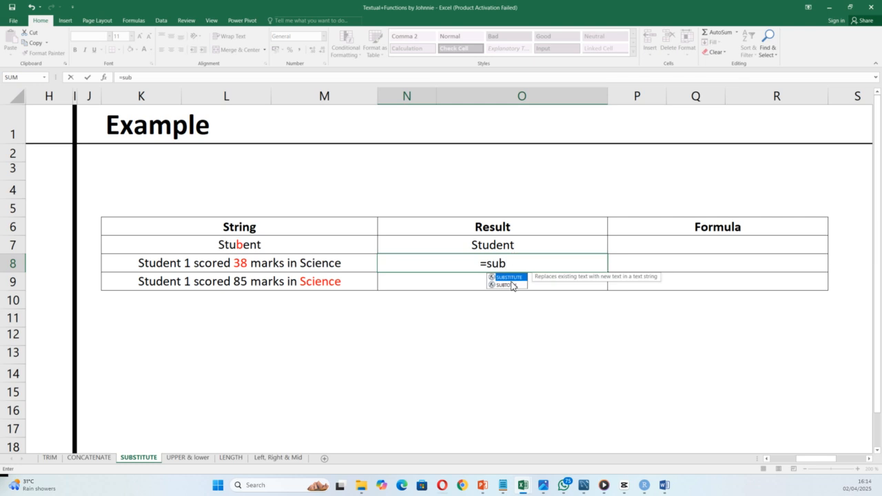
key("Tab")
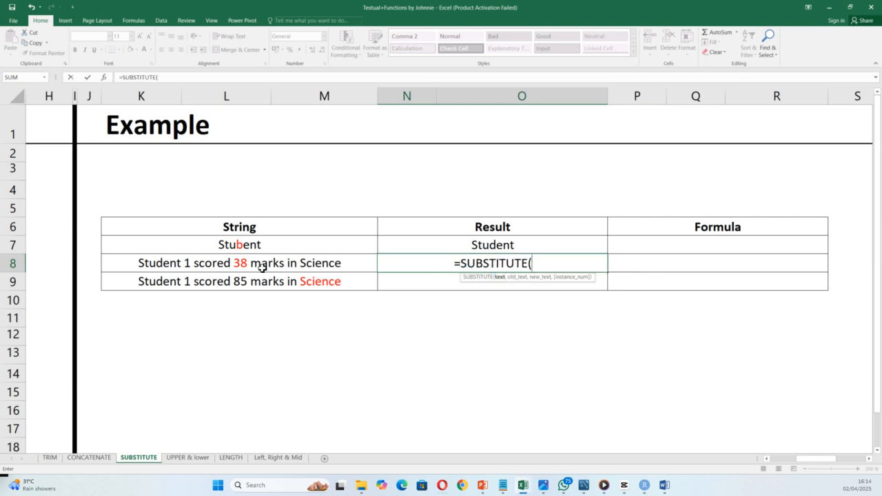
left_click(241, 268)
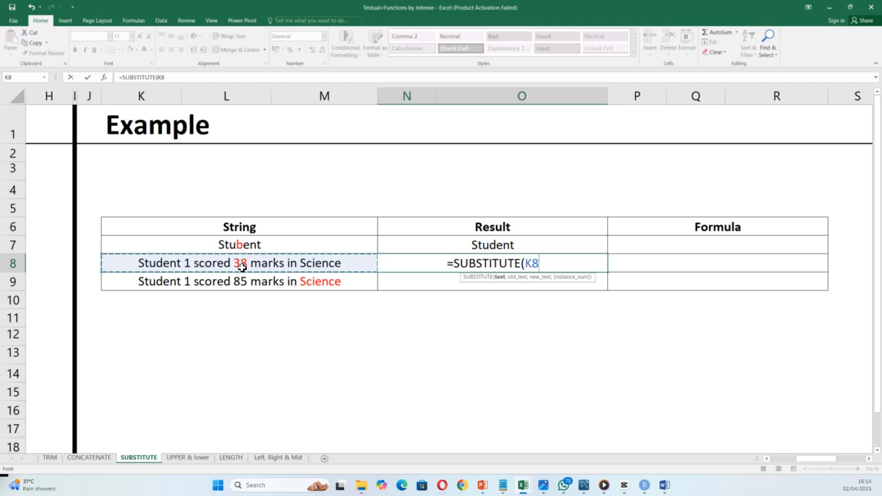
type(",38,")
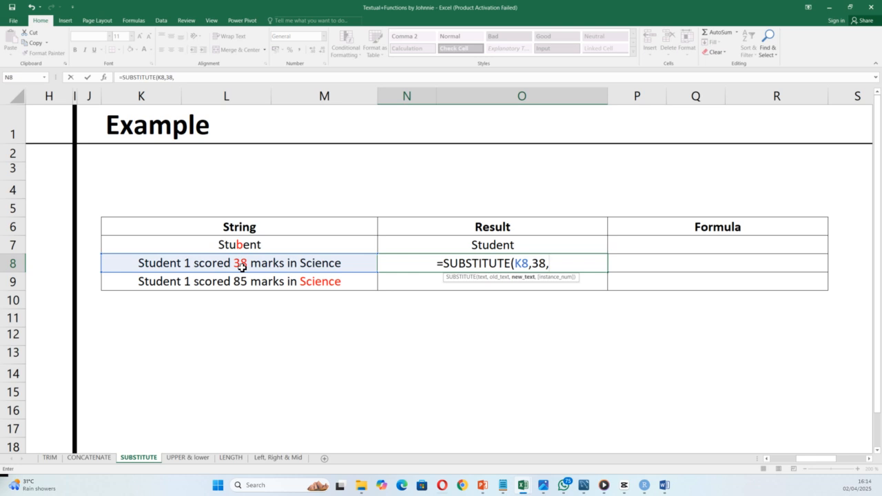
type("100")
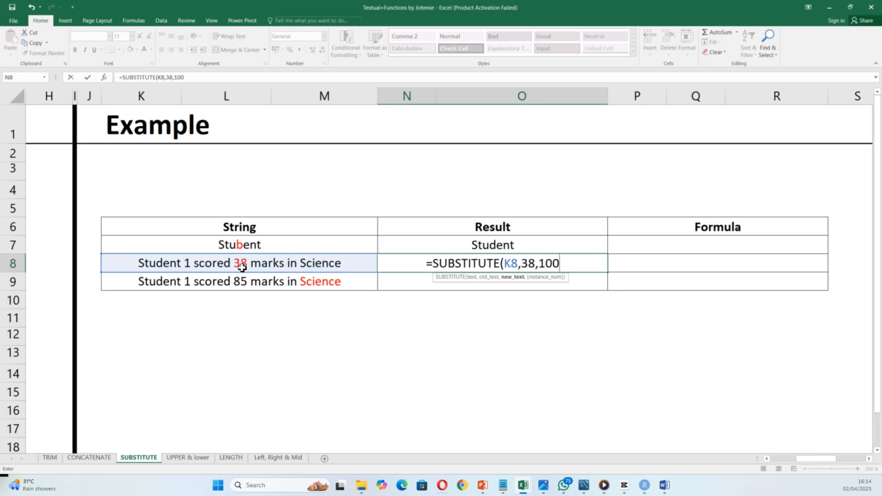
key("Return")
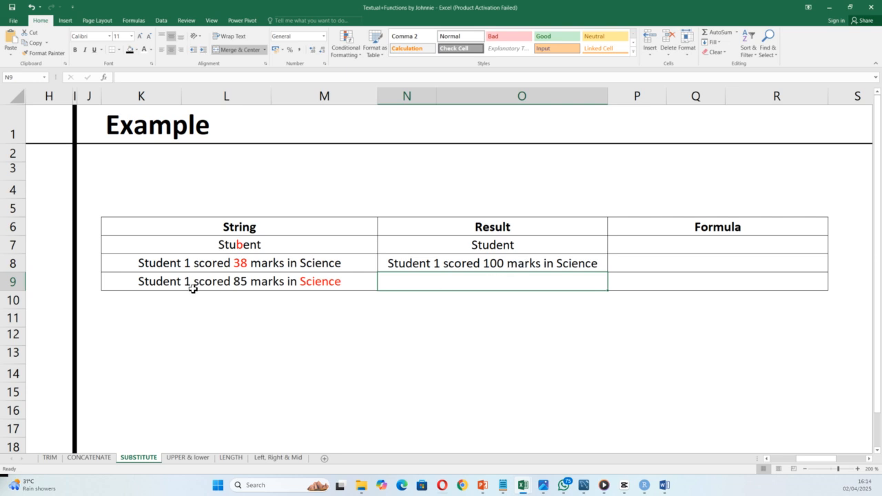
Step: Begin a SUBSTITUTE formula in the row 9 Result cell N9
double_click(415, 282)
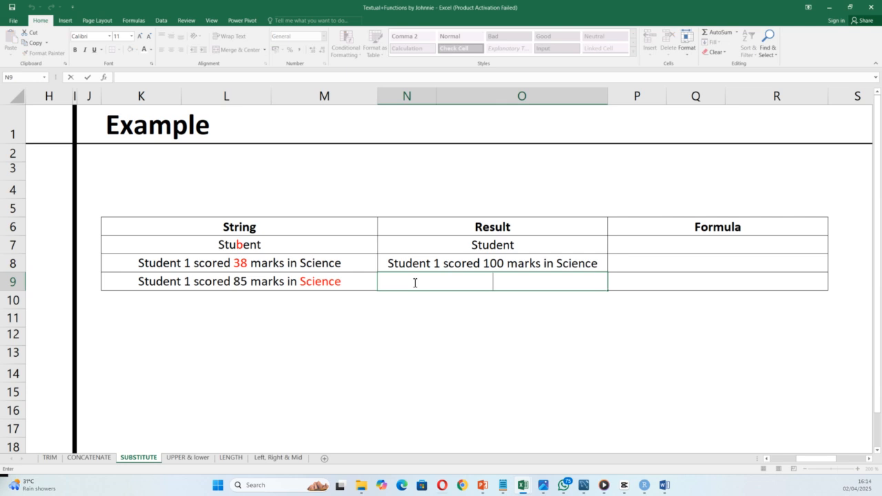
type("=sub")
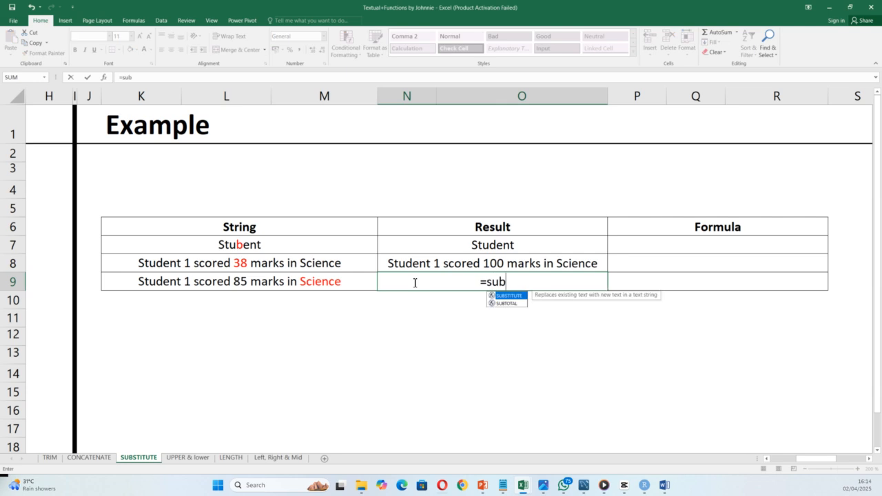
double_click(514, 295)
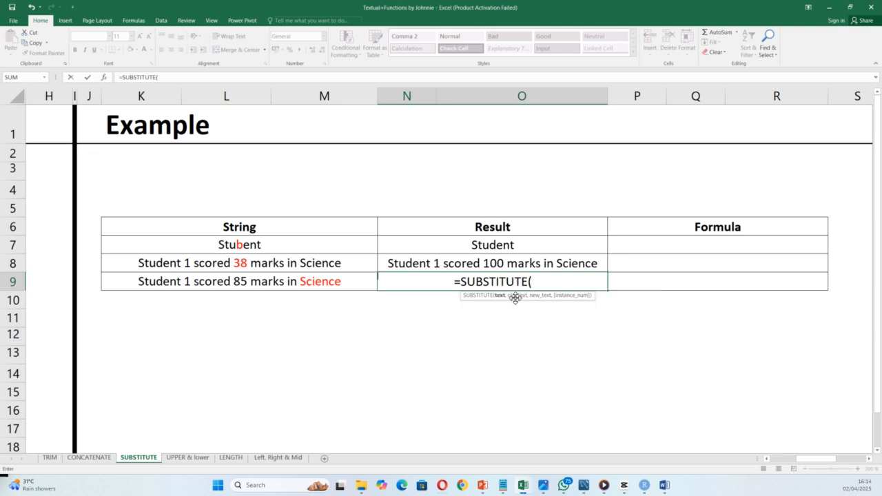
Step: Complete =SUBSTITUTE(K9,"Science","english") in N9 to replace Science with english
left_click(223, 286)
type(",")
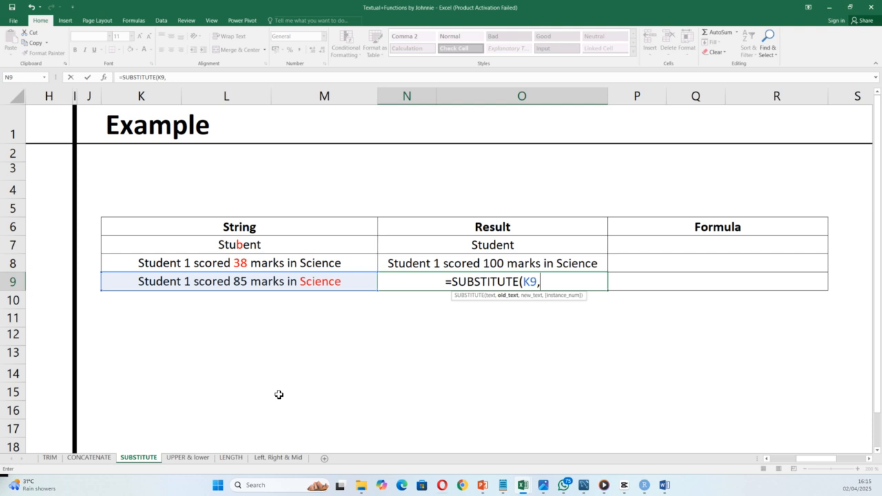
type("\"")
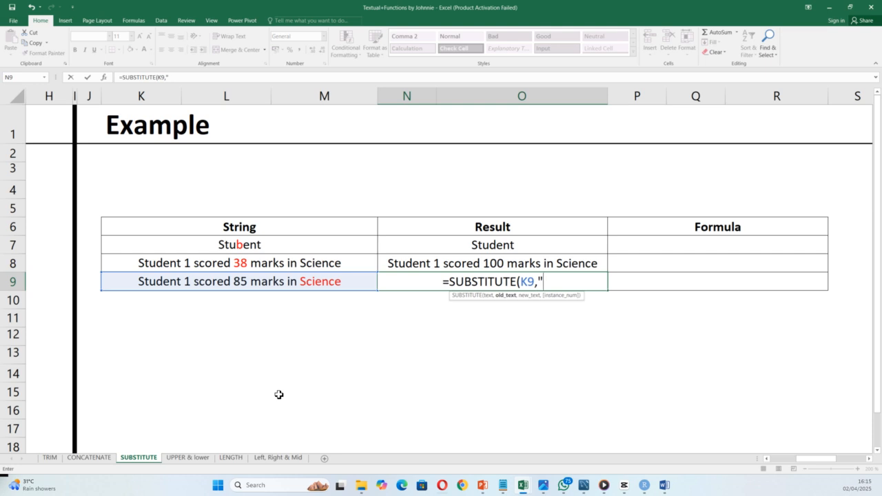
type("Science\"")
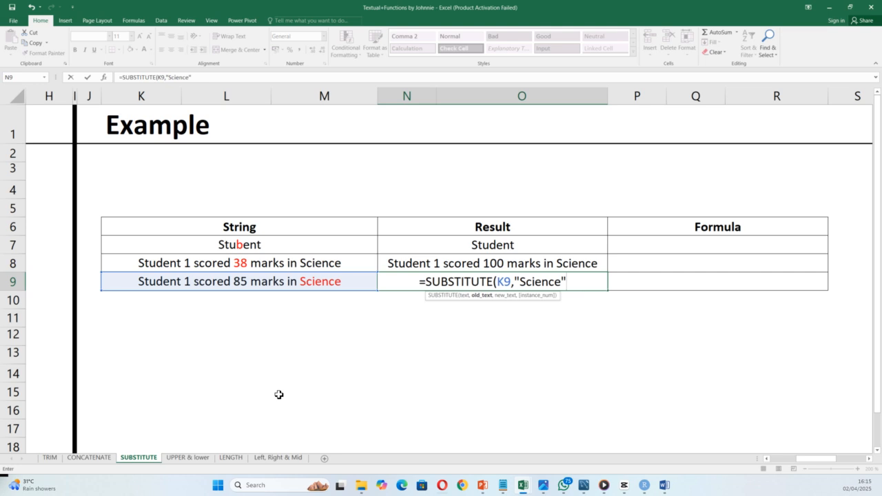
type(",")
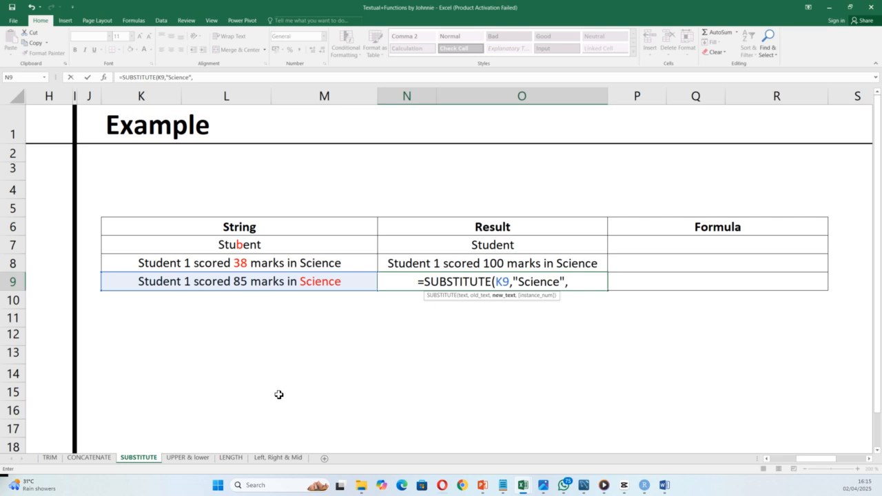
type("\"enf")
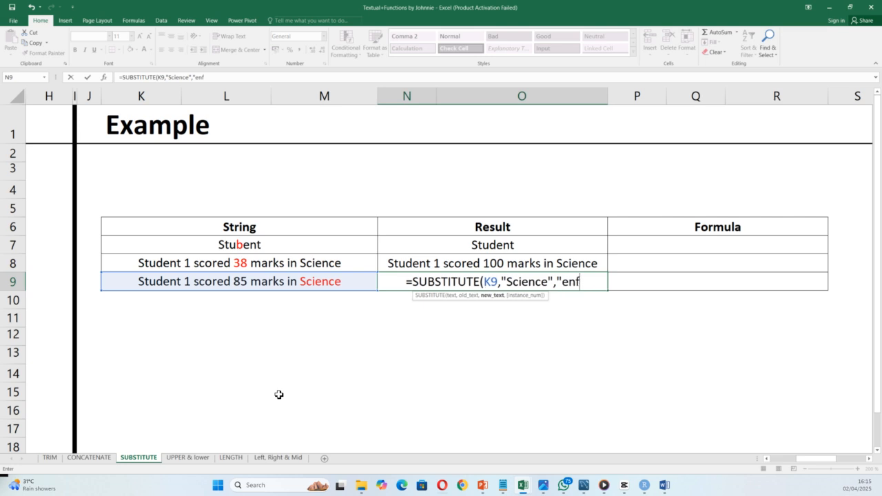
key("BackSpace")
type("glish")
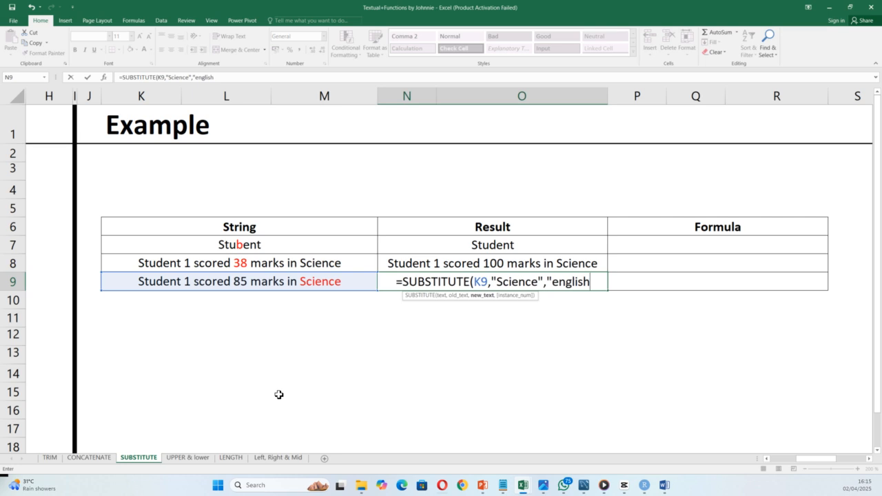
type("\"")
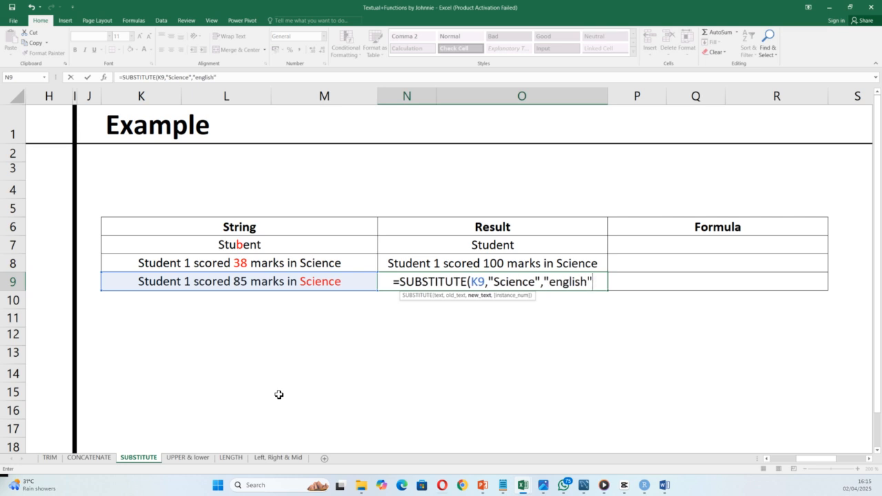
key("Return")
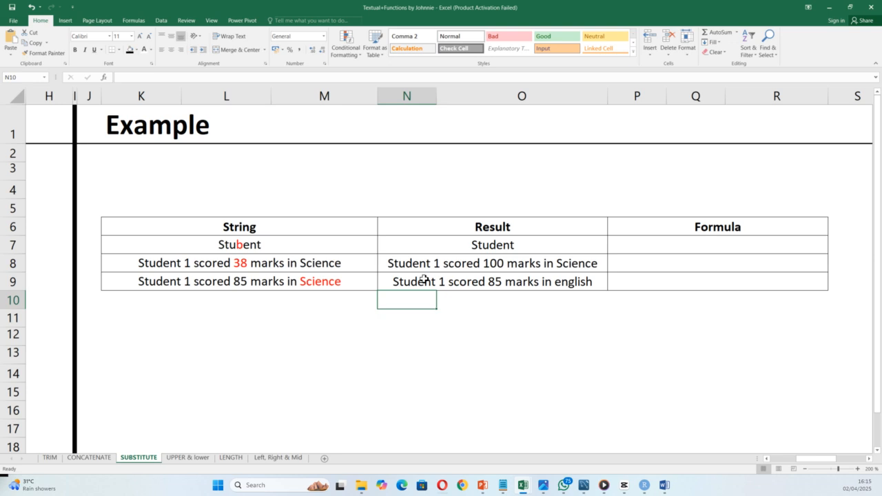
Step: Switch to the UPPER & lower sheet and zoom in on the Students table
left_click(184, 458)
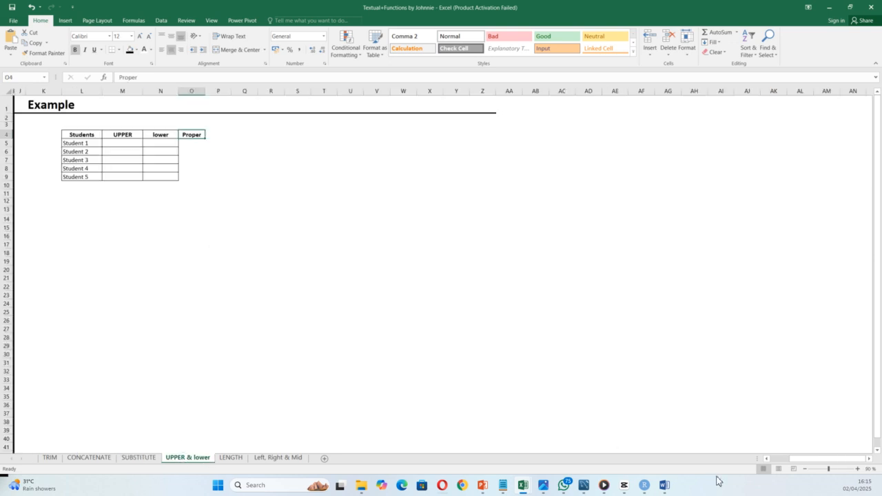
left_click(858, 469)
left_click(859, 469)
left_click(858, 470)
left_click(858, 469)
left_click(858, 469)
left_click(859, 470)
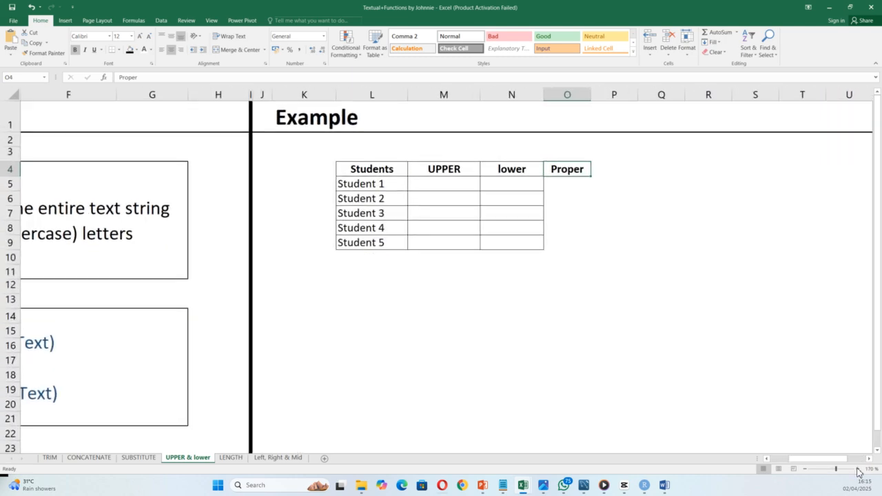
left_click(859, 469)
left_click(859, 470)
left_click(858, 470)
left_click(858, 470)
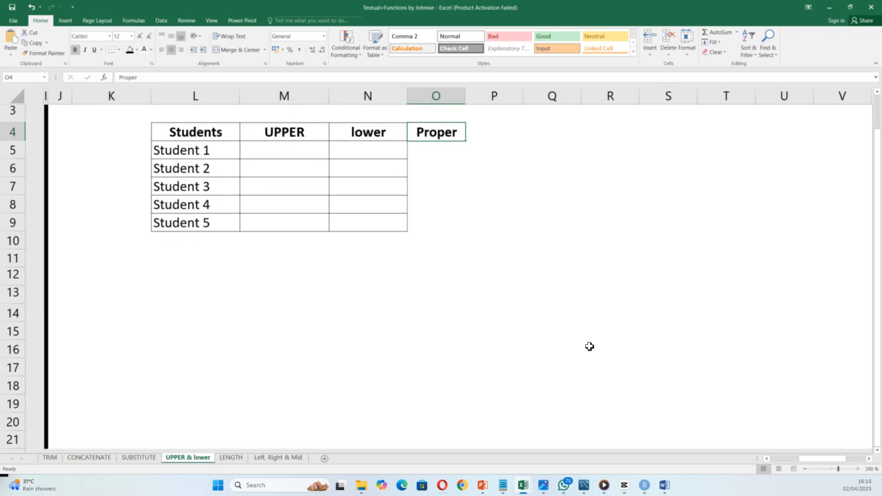
scroll(393, 226, "up", 1)
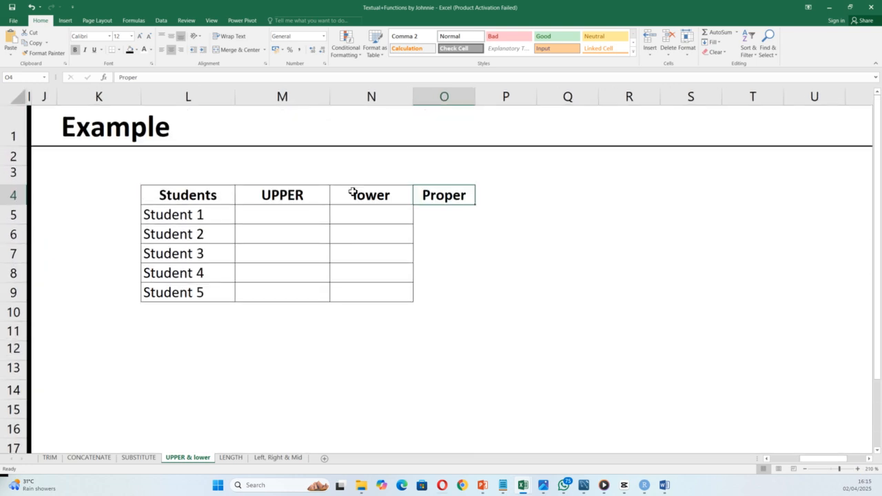
Step: Fill M5:M9 with =UPPER(L5), producing STUDENT 1 through STUDENT 5
left_click(283, 214)
type("=")
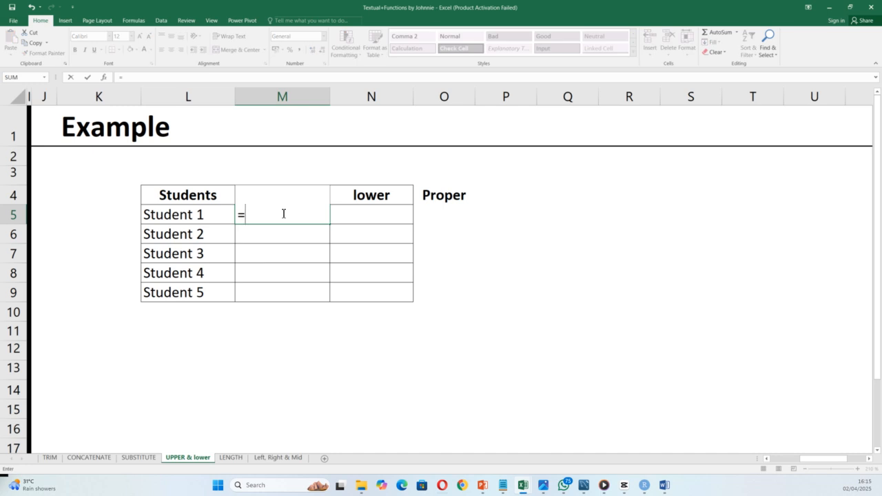
type("upper")
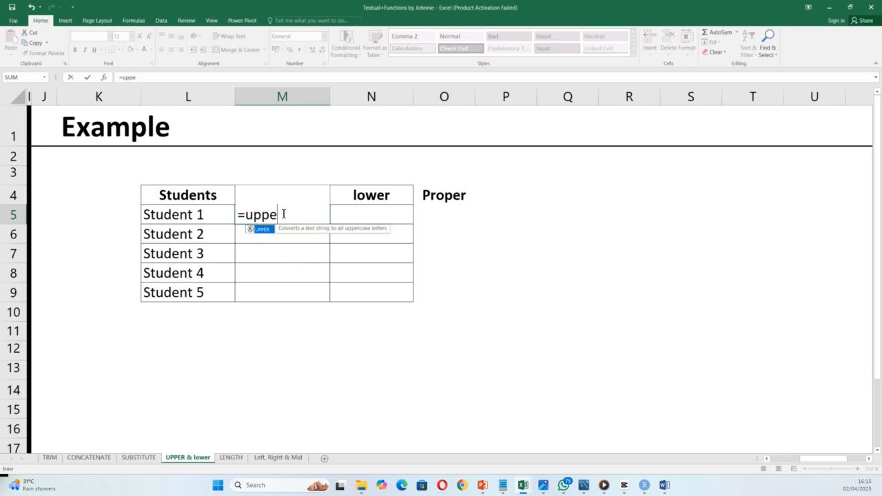
double_click(259, 230)
left_click(191, 214)
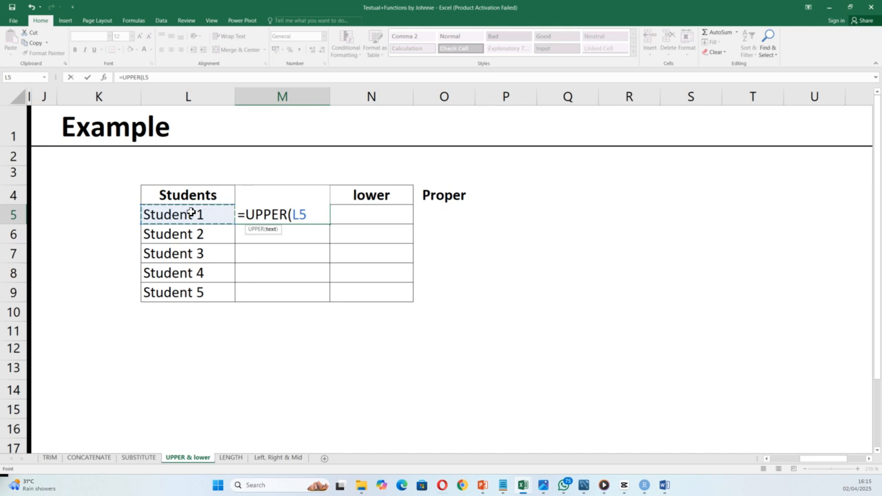
key("Return")
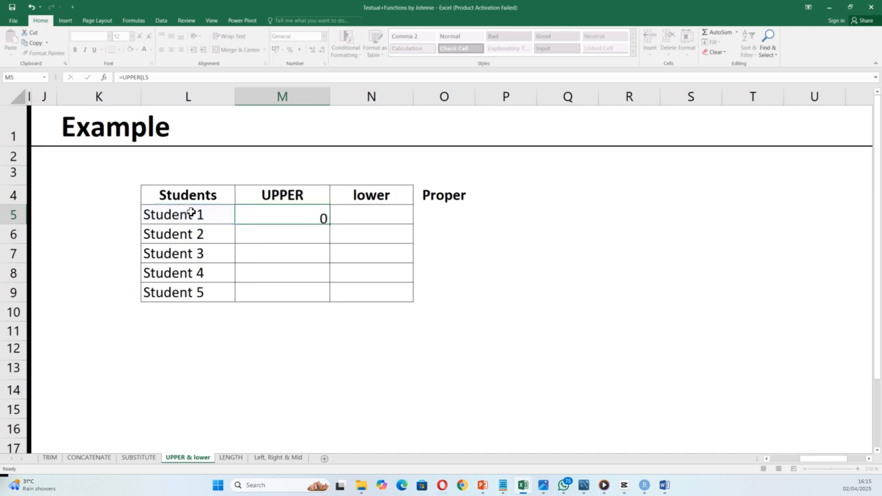
left_click(286, 216)
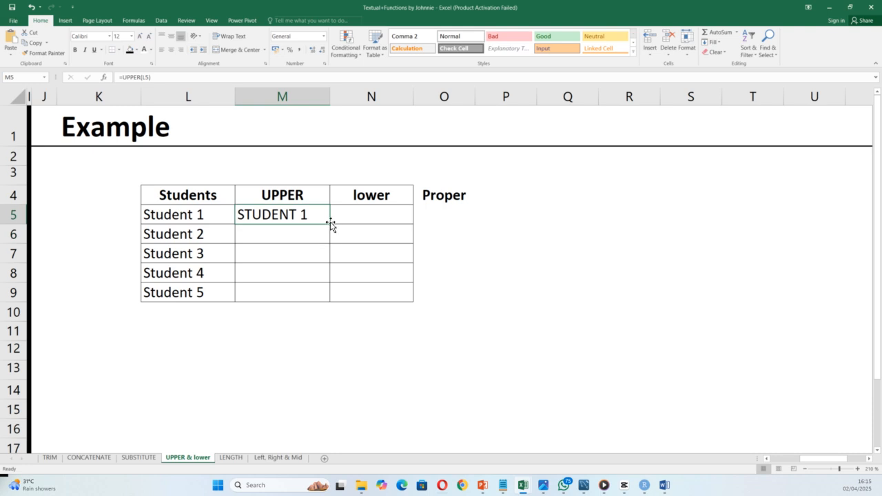
double_click(331, 225)
left_click(355, 217)
type("=Lower")
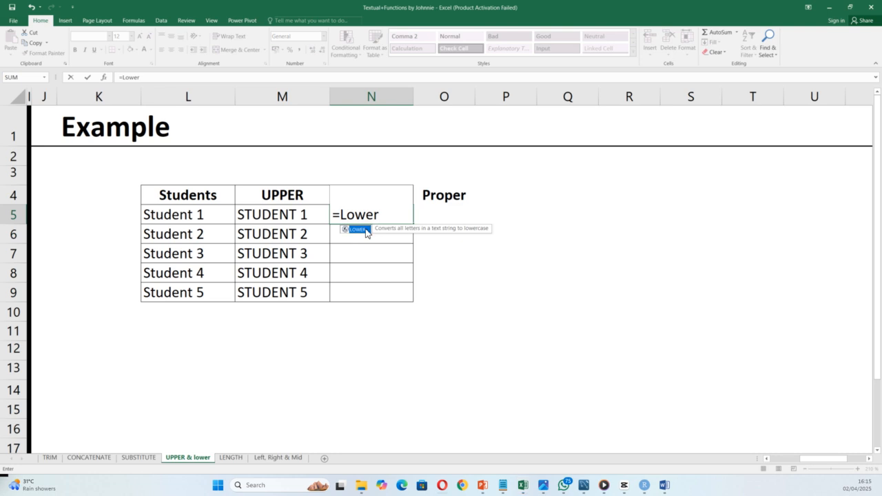
Step: Complete =LOWER(M5) in N5 and fill it down to N9, giving student 1 to student 5
double_click(365, 231)
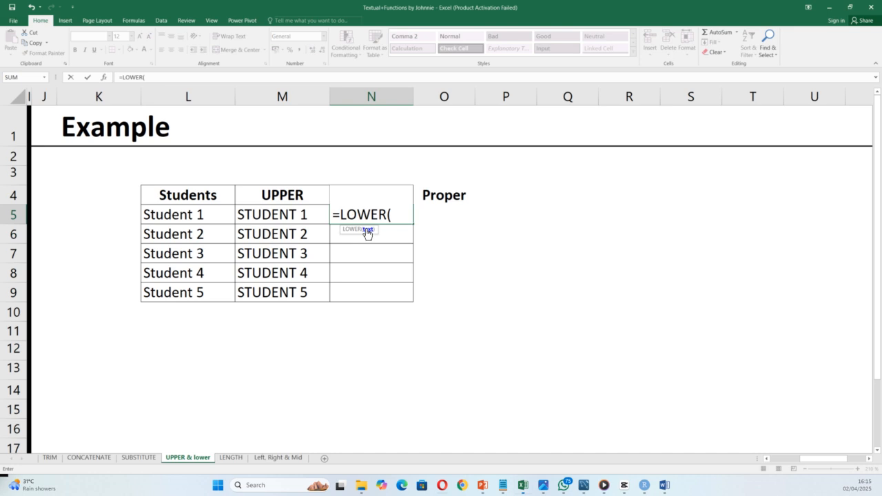
left_click(292, 222)
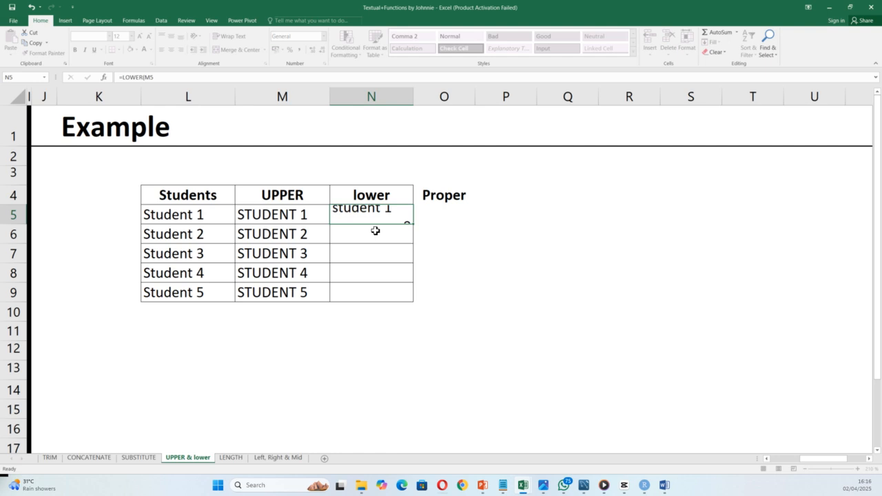
key("Return")
left_click(398, 219)
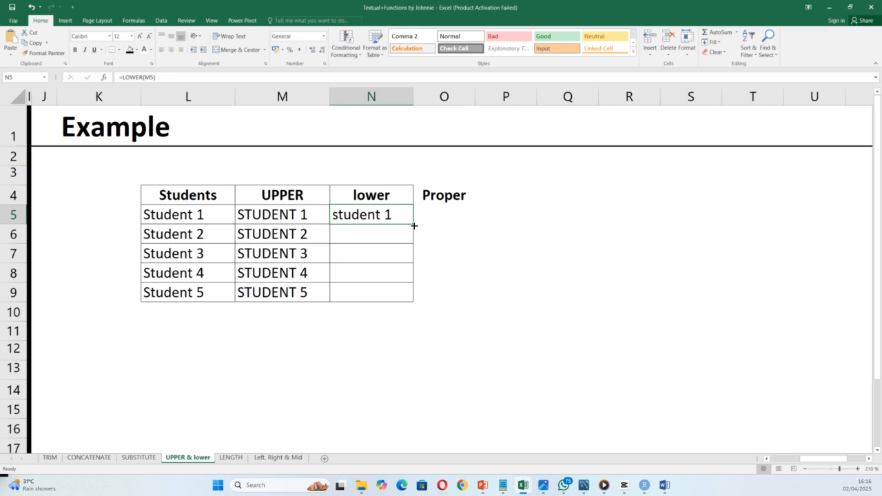
double_click(414, 225)
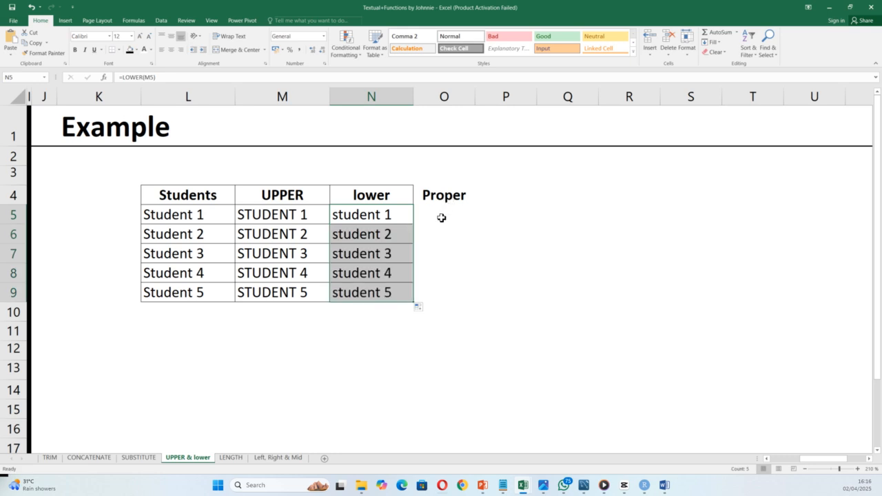
left_click(442, 218)
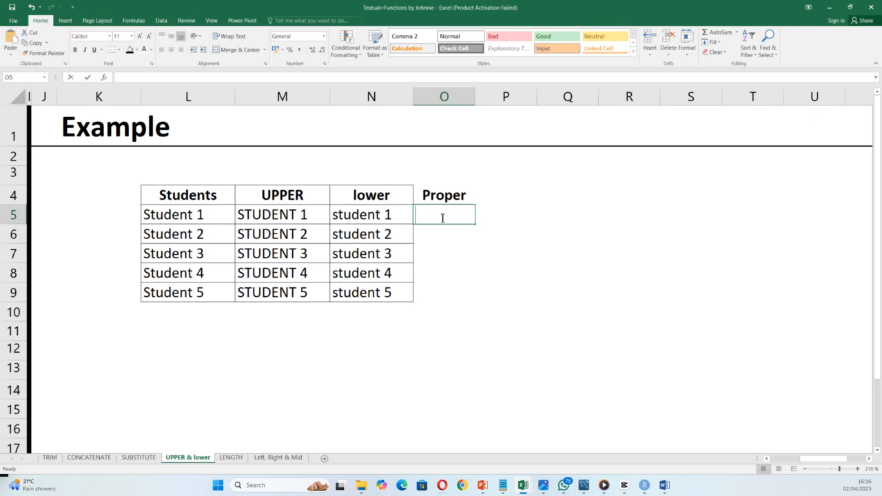
Step: Fill O5:O9 with =PROPER(N5) for Student 1–5 and clear the stray STUDENT 3 from P7
type("=prop")
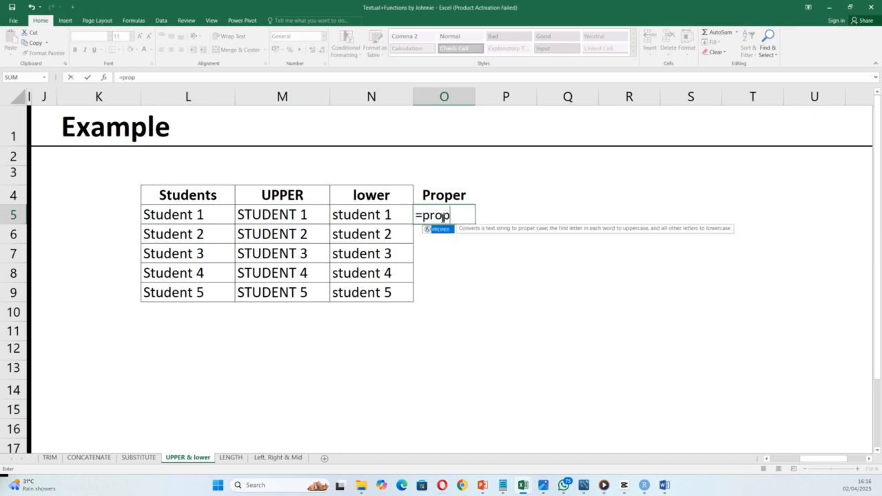
double_click(445, 230)
left_click(366, 219)
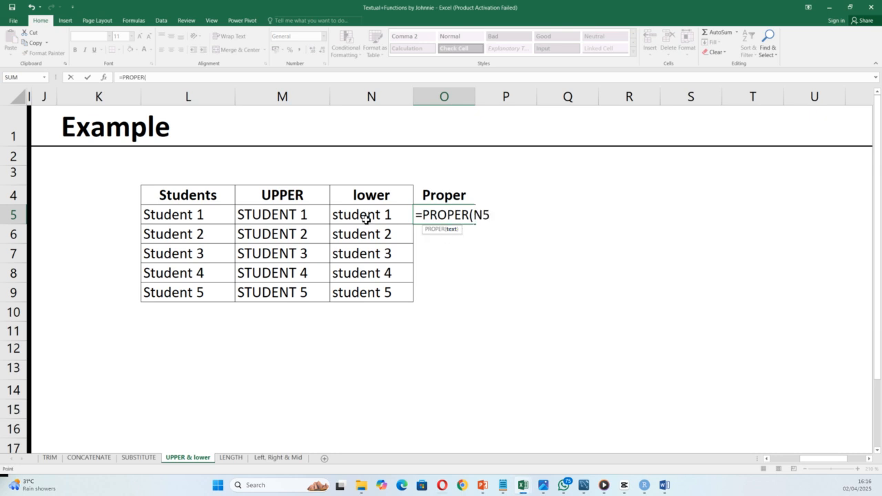
key("Return")
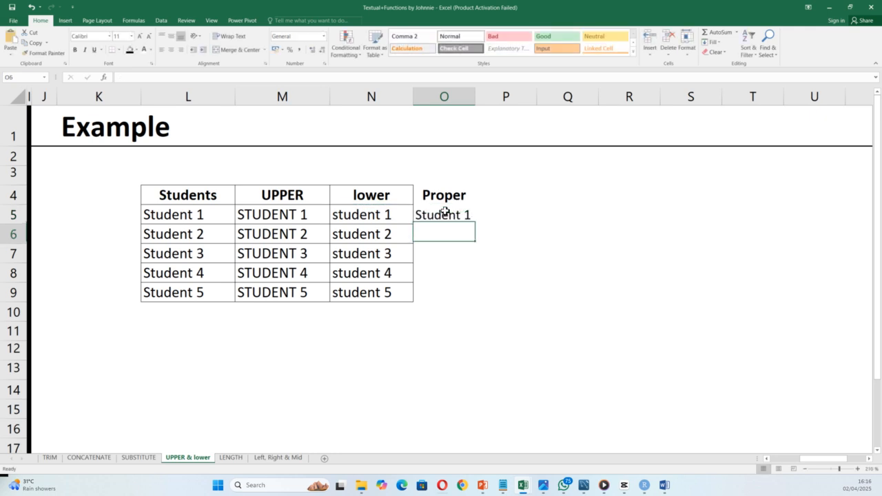
left_click(452, 210)
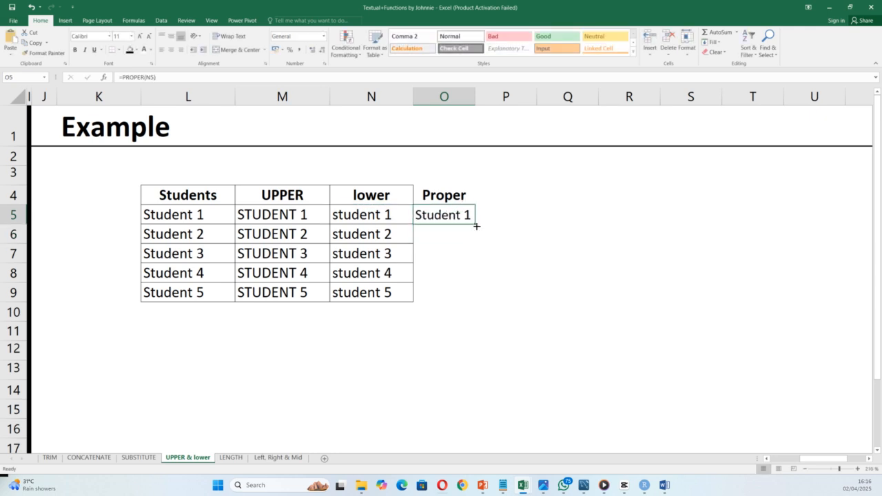
double_click(476, 225)
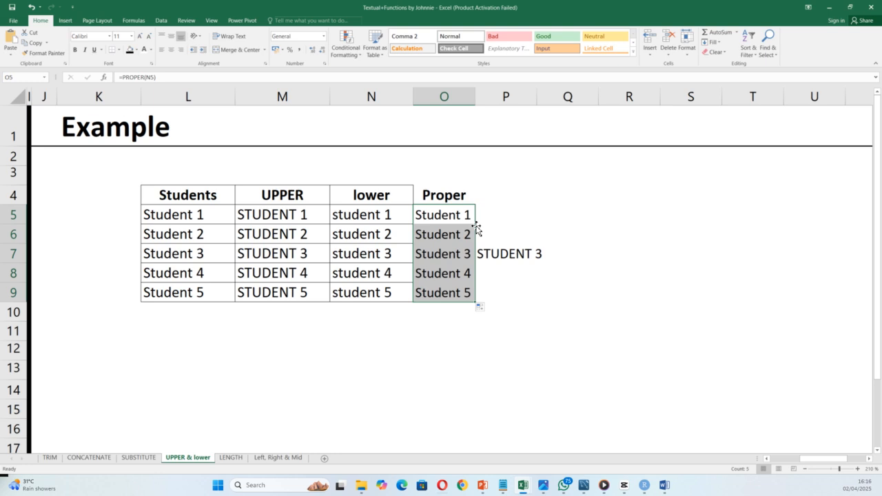
left_click(517, 254)
key("Delete")
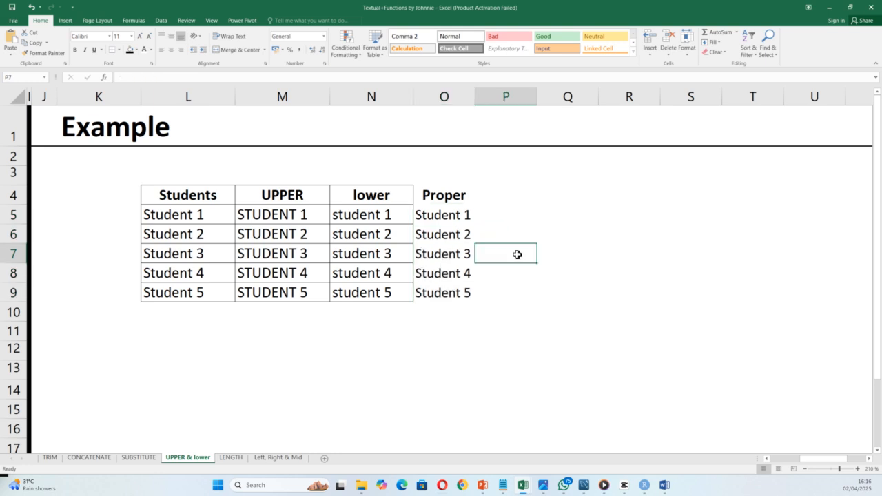
Step: Switch to the LENGTH sheet and bring its Students table into view
left_click(231, 458)
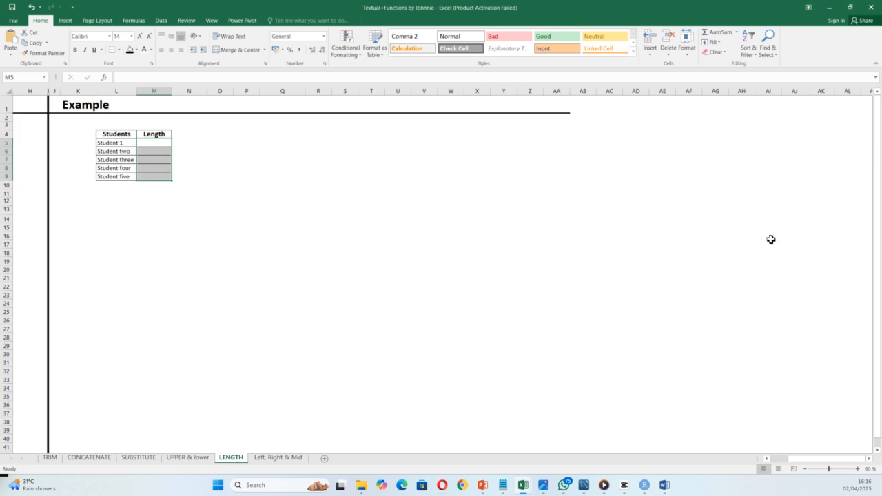
scroll(474, 258, "down", 5)
scroll(474, 258, "up", 9)
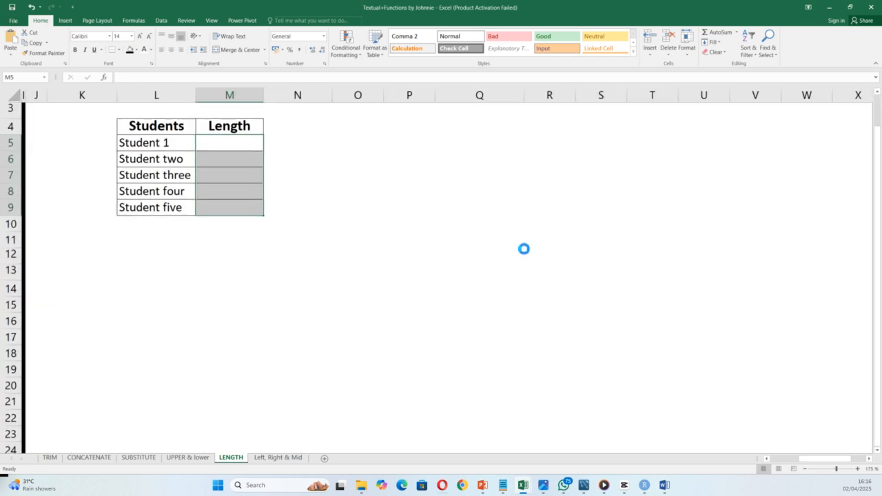
scroll(523, 248, "up", 3)
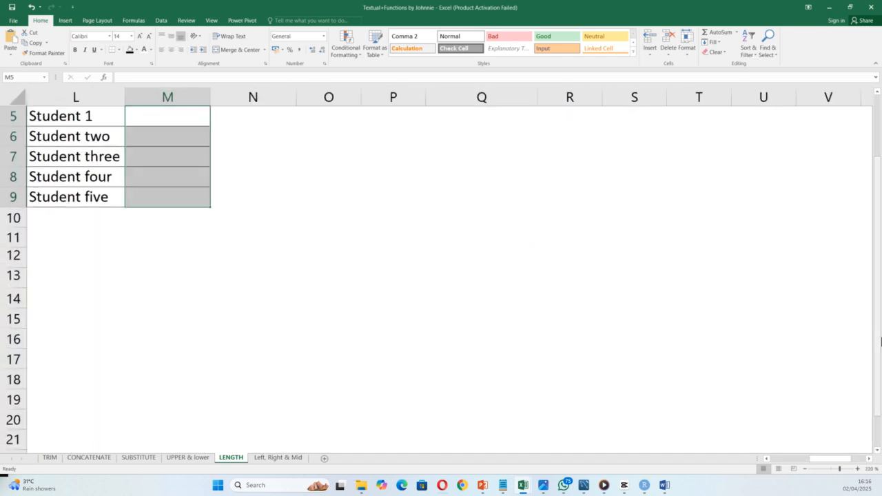
scroll(878, 321, "up", 2)
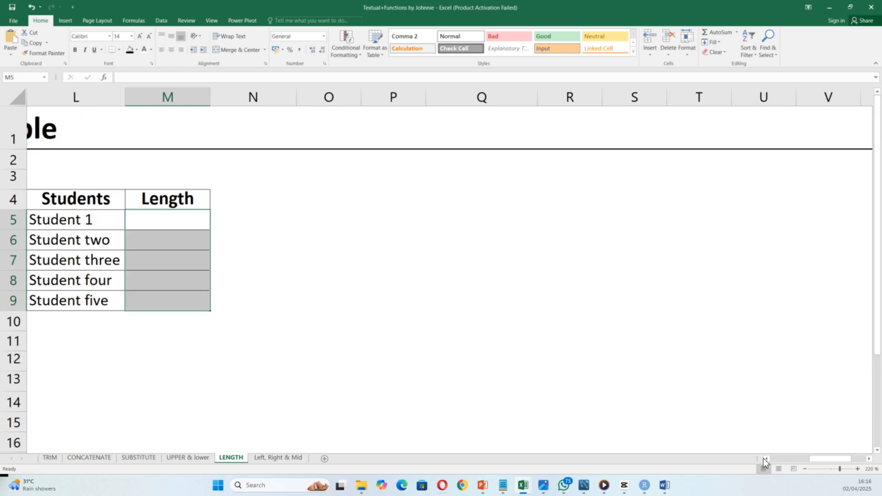
left_click(765, 458)
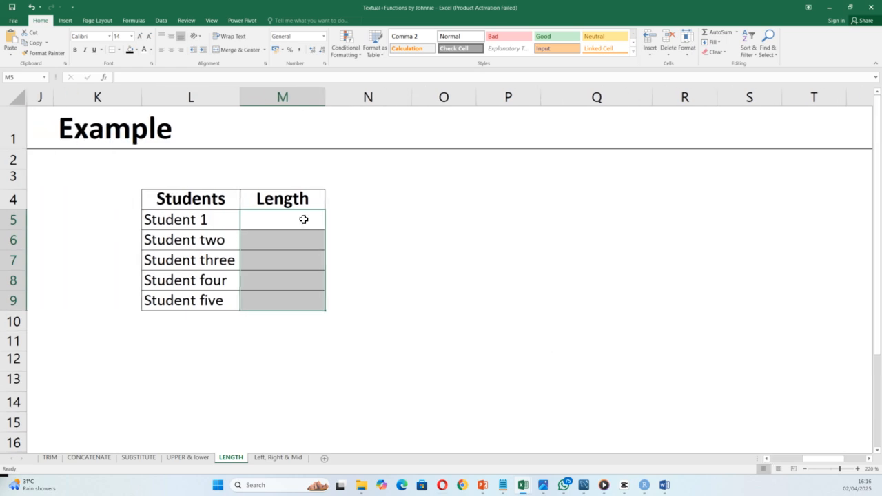
Step: Fill M5:M9 with =LEN(L5), giving lengths 9, 11, 13, 12 and 12
left_click(303, 219)
type("=")
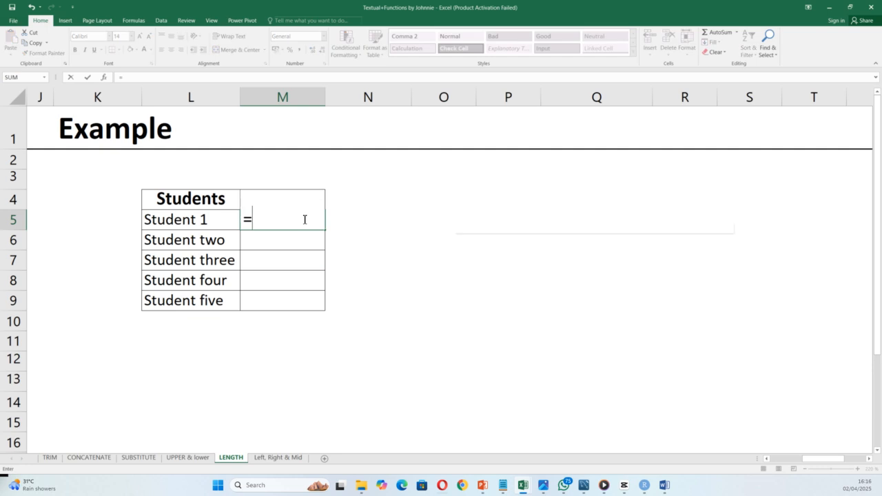
type("len")
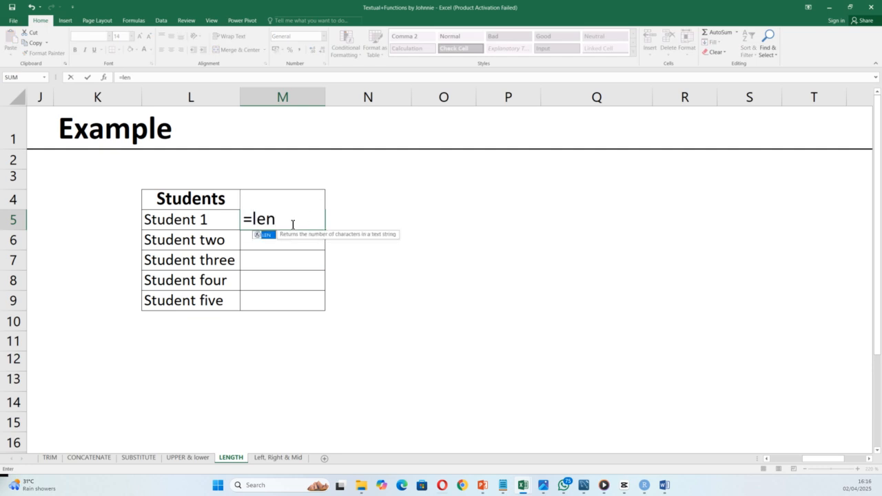
double_click(269, 237)
left_click(194, 220)
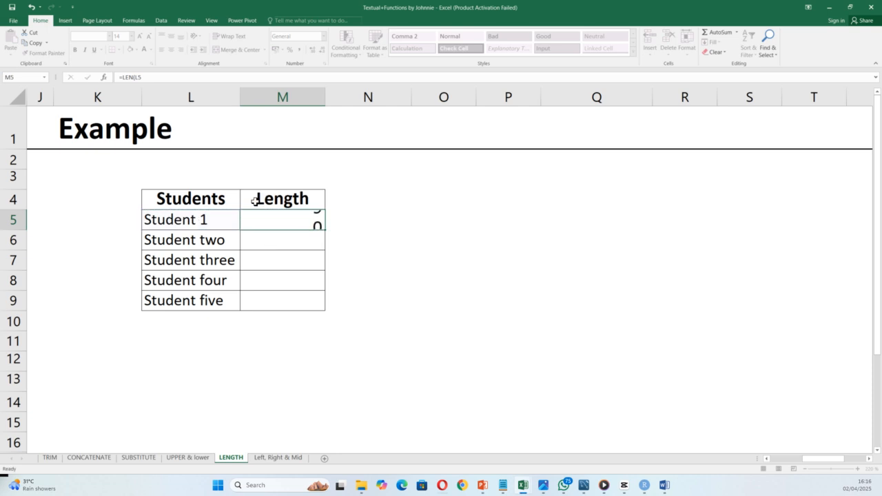
left_click(262, 221)
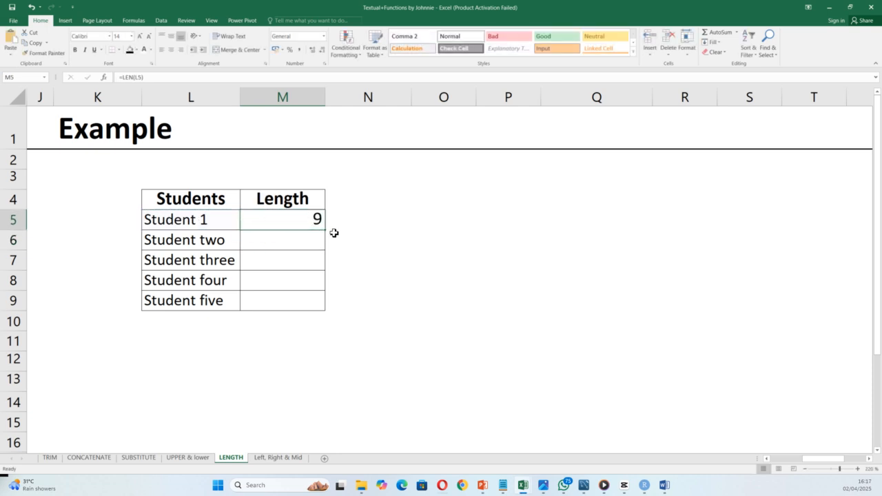
double_click(327, 230)
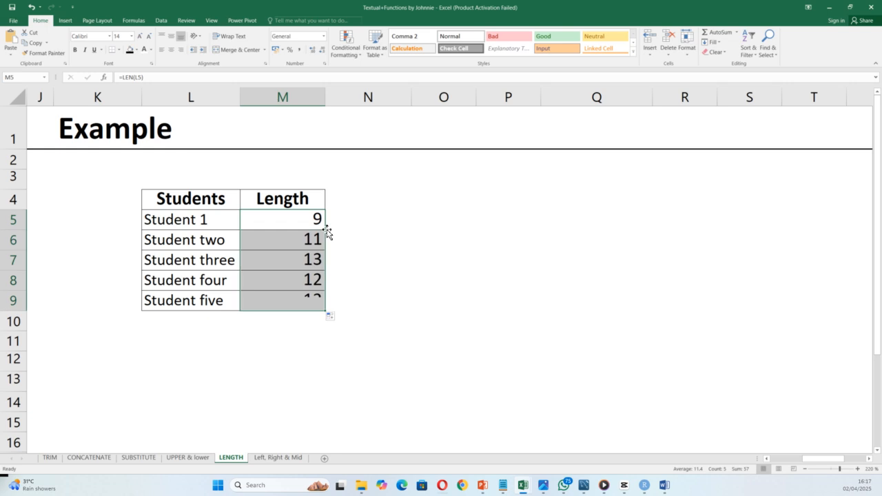
left_click(274, 458)
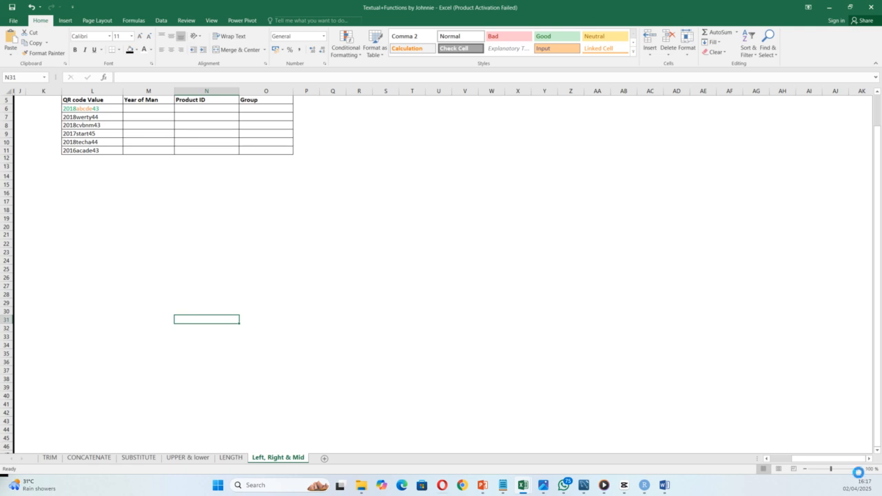
Step: Zoom the Left, Right & Mid sheet in on the QR code table and select M6
left_click(859, 468)
left_click(858, 469)
left_click(858, 469)
left_click(858, 468)
left_click(858, 469)
left_click(858, 469)
left_click(858, 468)
left_click(858, 469)
left_click(858, 469)
left_click(858, 468)
left_click(858, 469)
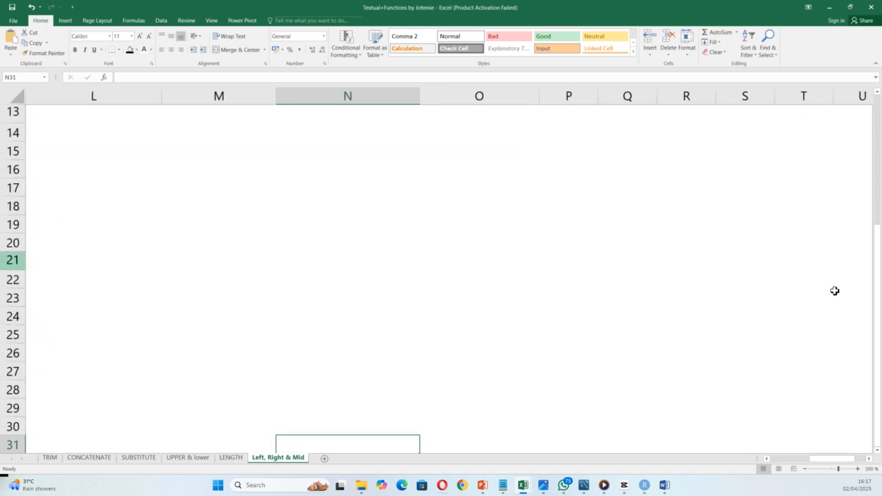
left_click_drag(878, 203, 878, 137)
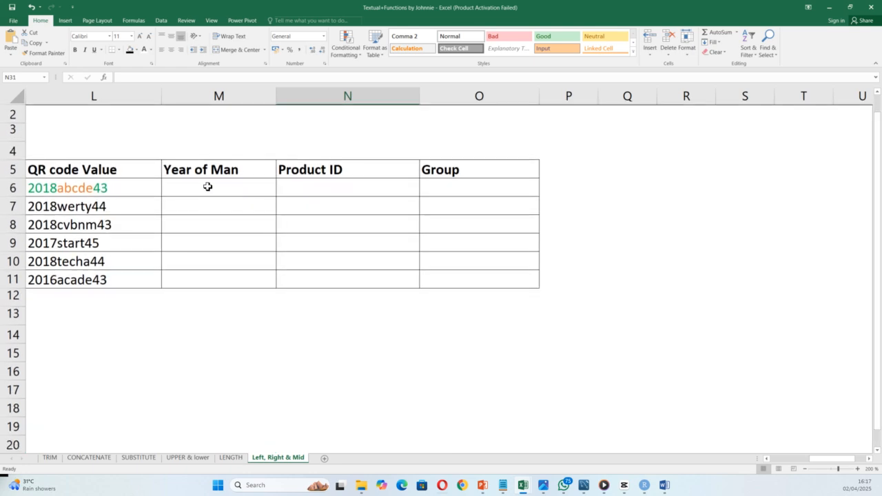
left_click(207, 187)
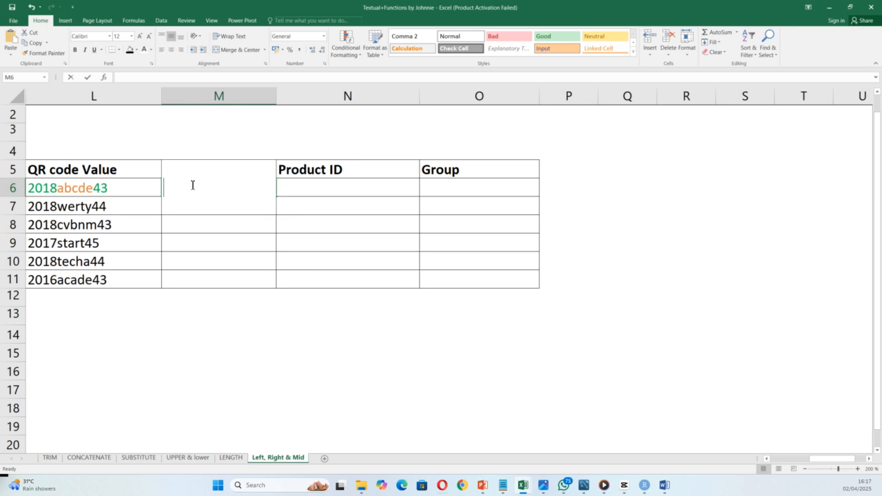
Step: Enter =LEFT(L6,4) in M6 and fill to M11: 2018, 2018, 2018, 2017, 2018, 2016
type("=left")
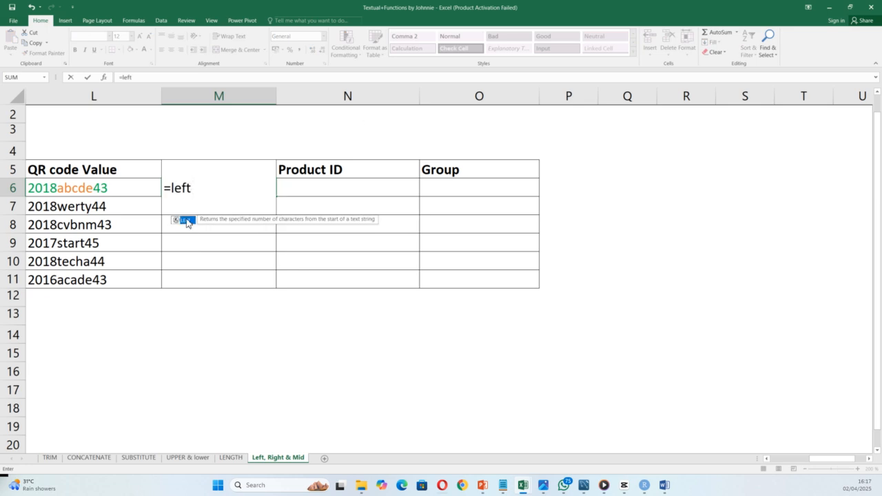
double_click(184, 219)
left_click(51, 189)
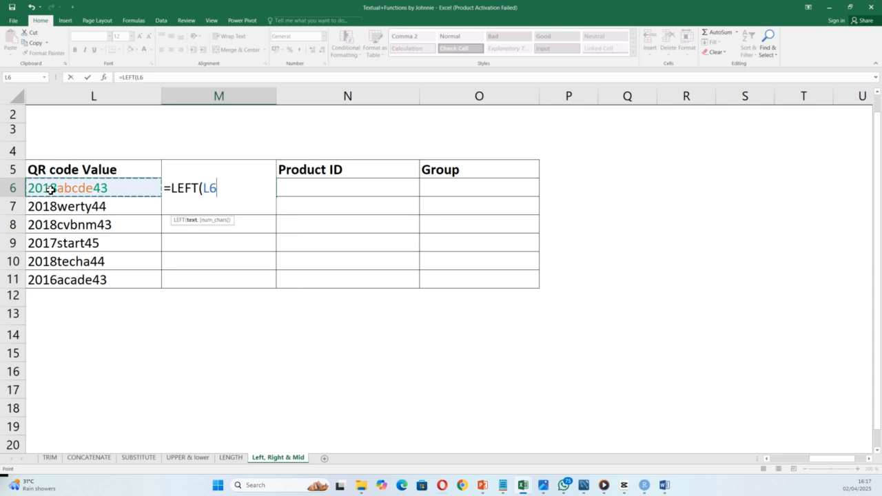
type(",4")
key("Return")
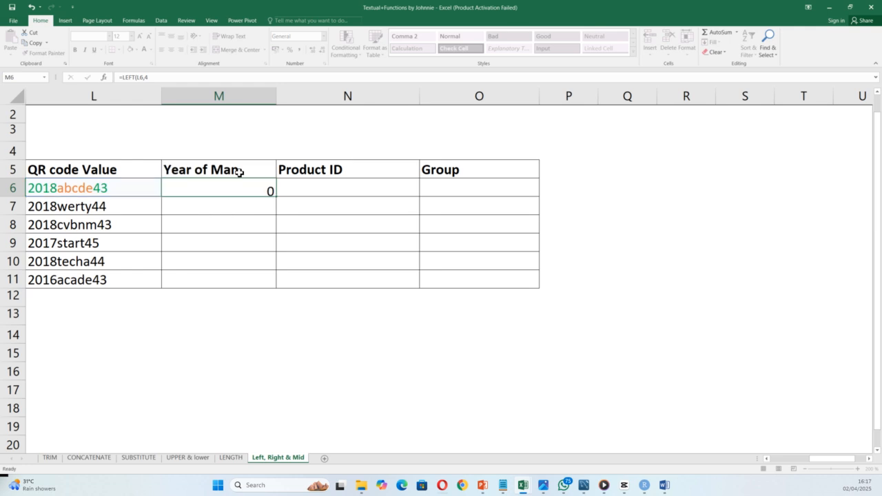
left_click(244, 183)
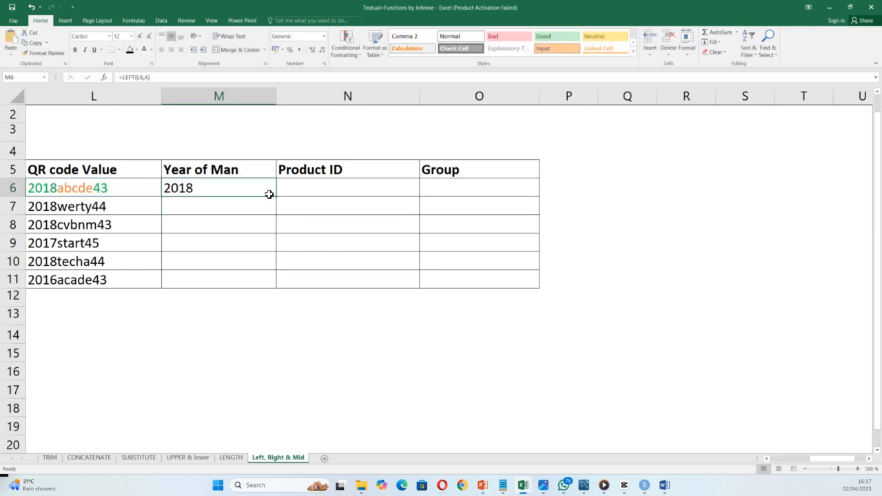
double_click(276, 196)
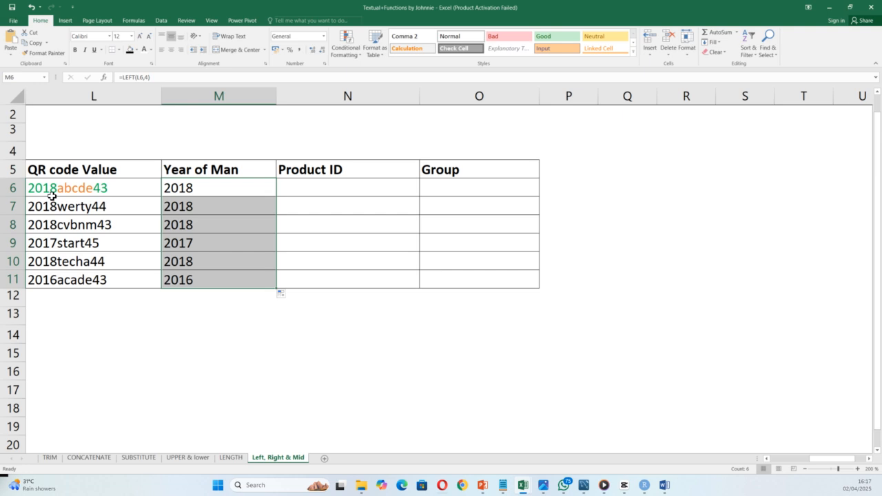
left_click(323, 186)
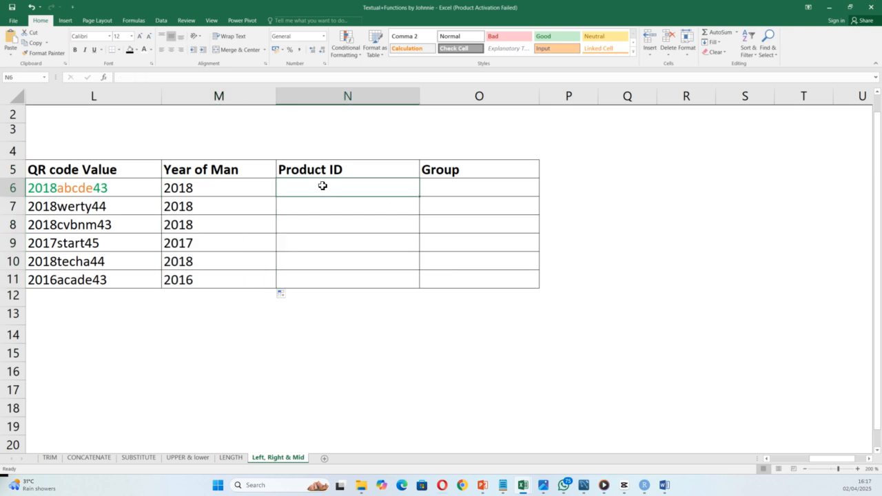
Step: Enter =MID(L6,5,5) in N6 and fill to N11, extracting product IDs abcde through acade
type("=m")
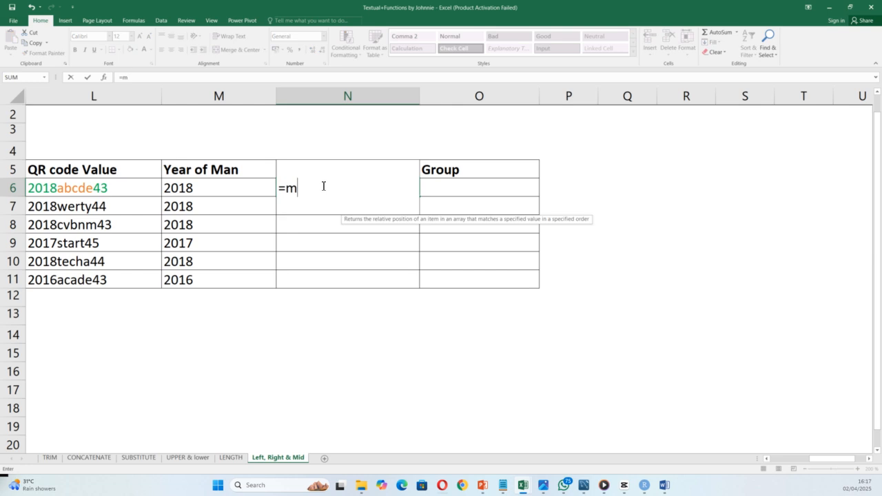
type("id")
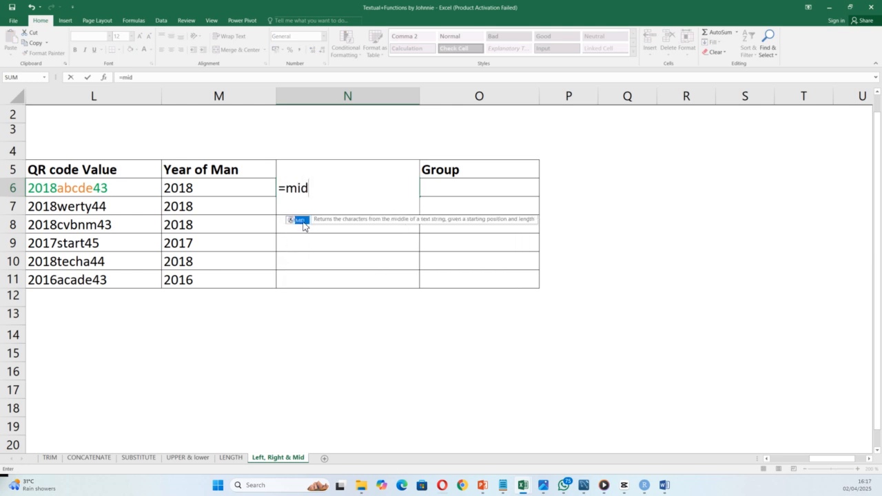
double_click(303, 222)
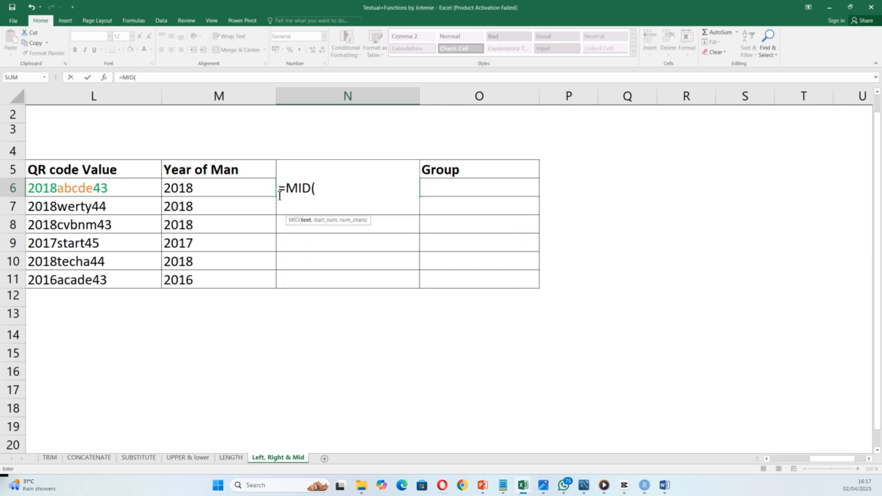
left_click(86, 188)
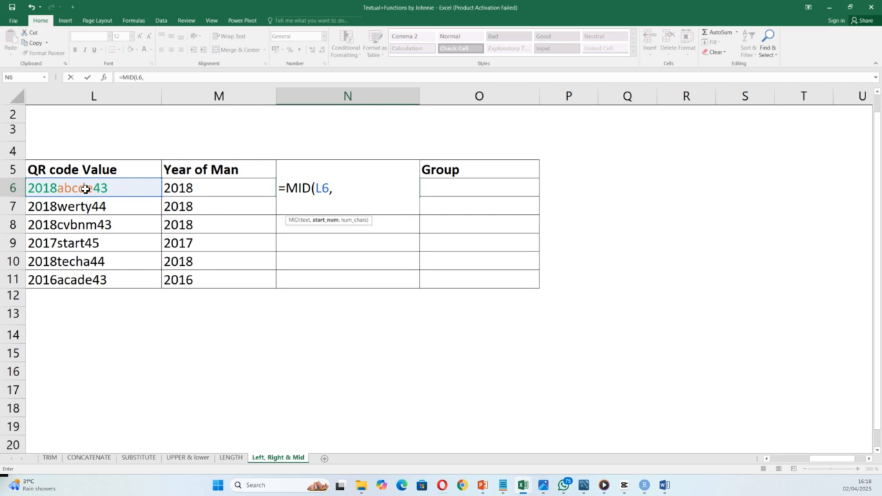
type("5")
type(")")
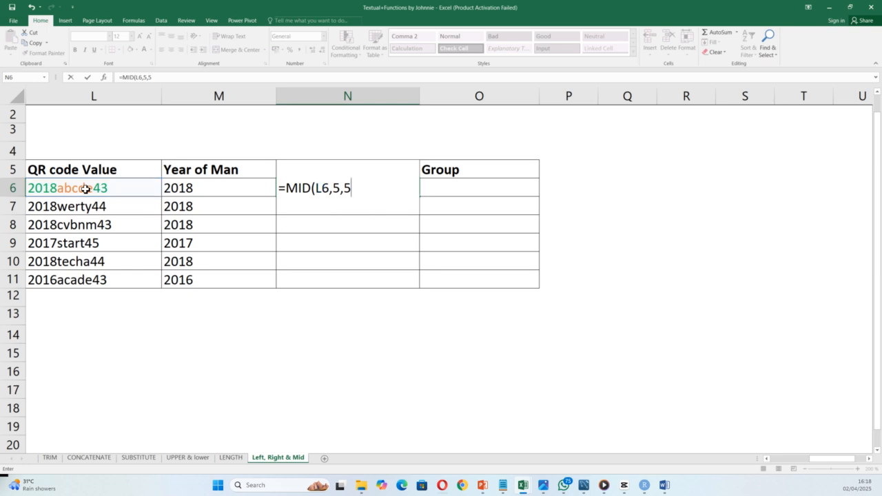
key("Return")
left_click(366, 192)
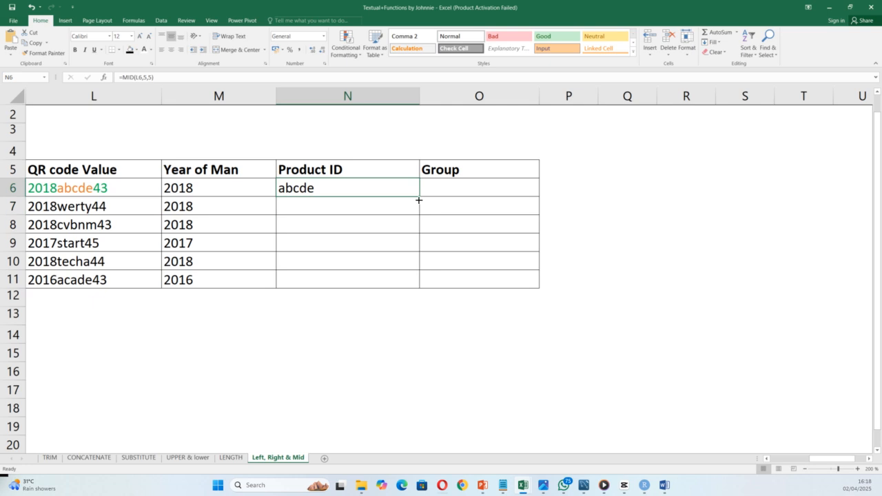
double_click(420, 199)
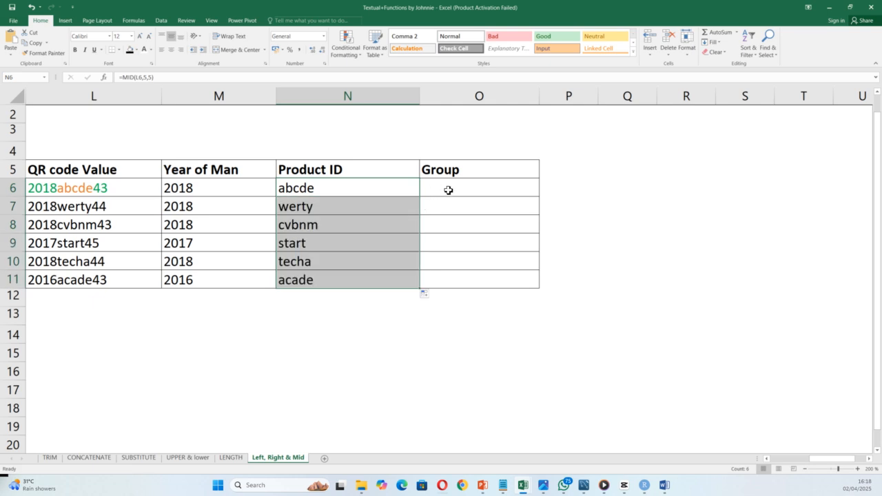
left_click(448, 190)
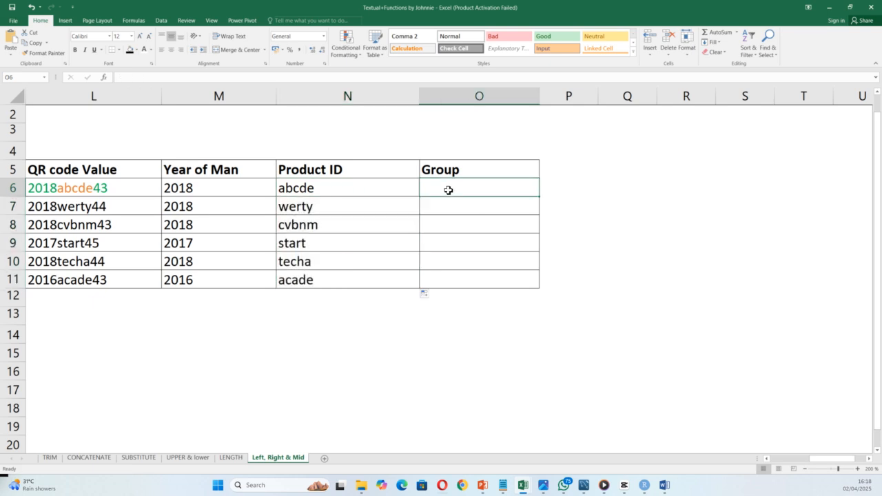
Step: Enter =RIGHT(L6,2) in O6 and fill to O11: 43, 44, 43, 45, 44, 43
type("=right")
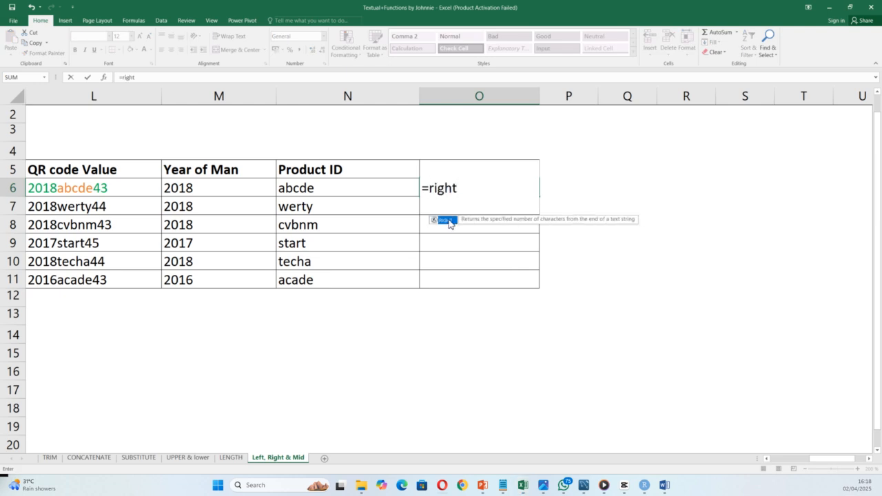
double_click(448, 221)
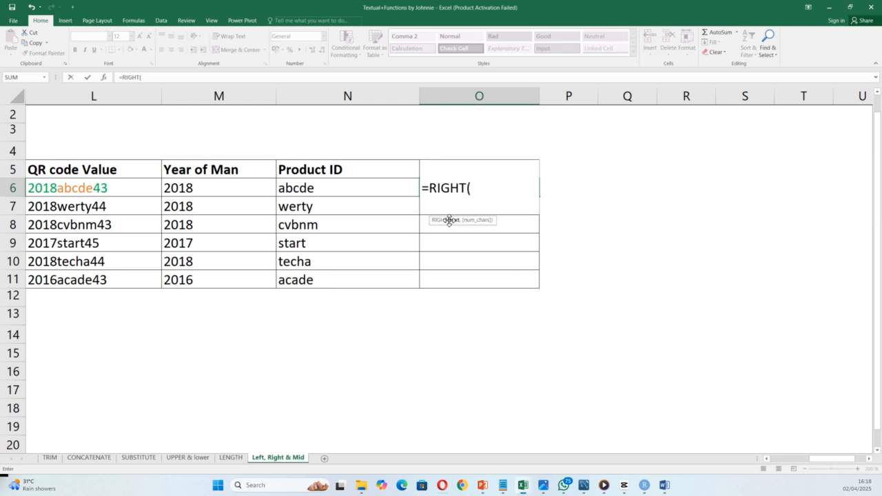
left_click(111, 188)
type(",")
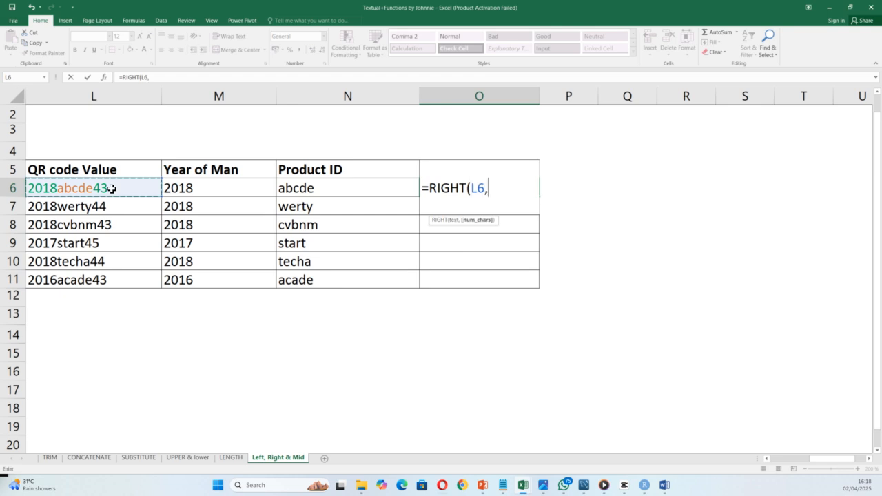
type("2")
key("Return")
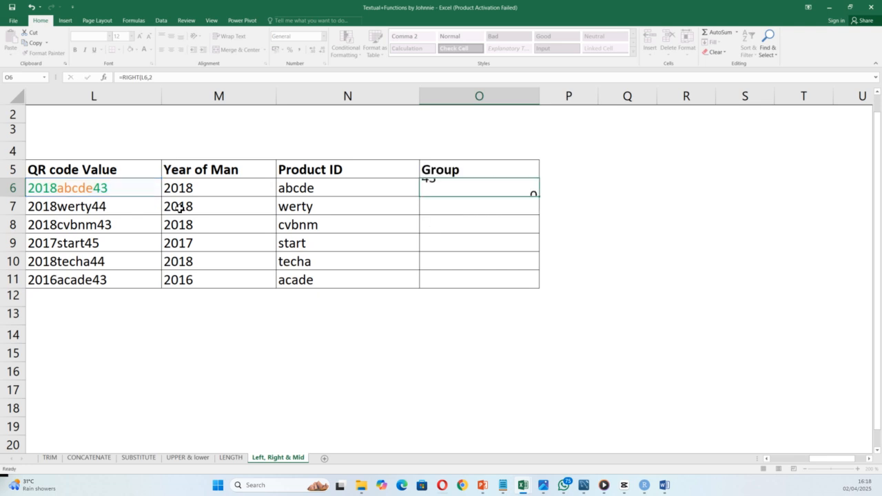
left_click(455, 188)
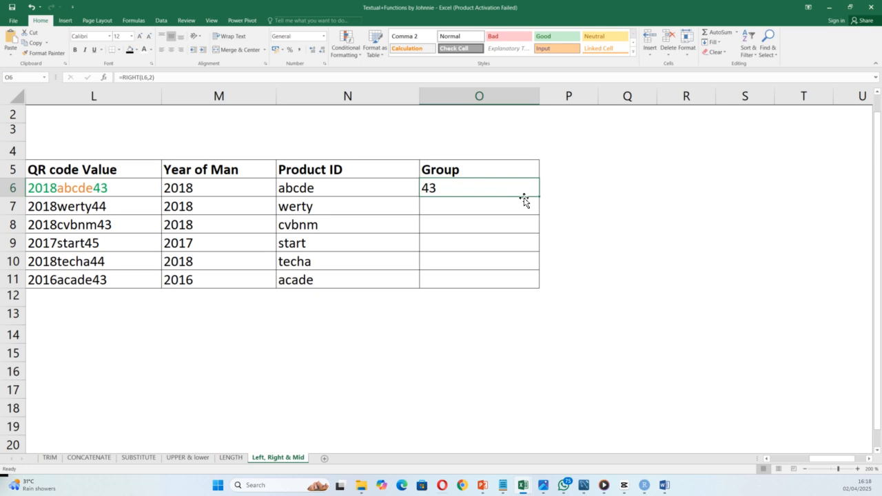
double_click(543, 198)
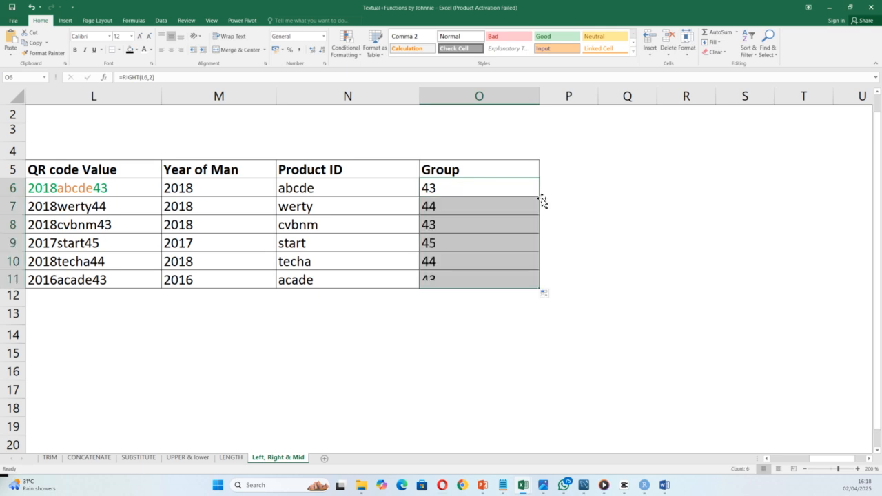
left_click_drag(179, 189, 515, 285)
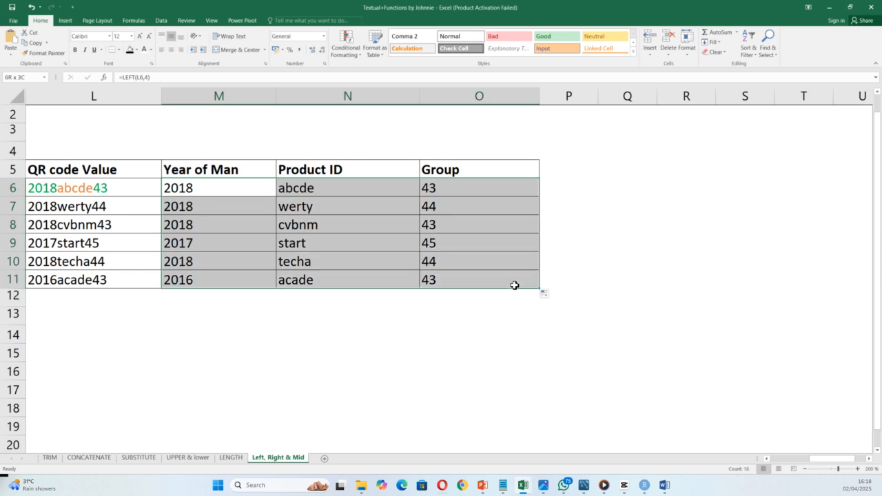
Step: Clear the extracted values in M6:O11 and type the example year 2018 in M6
key("Delete")
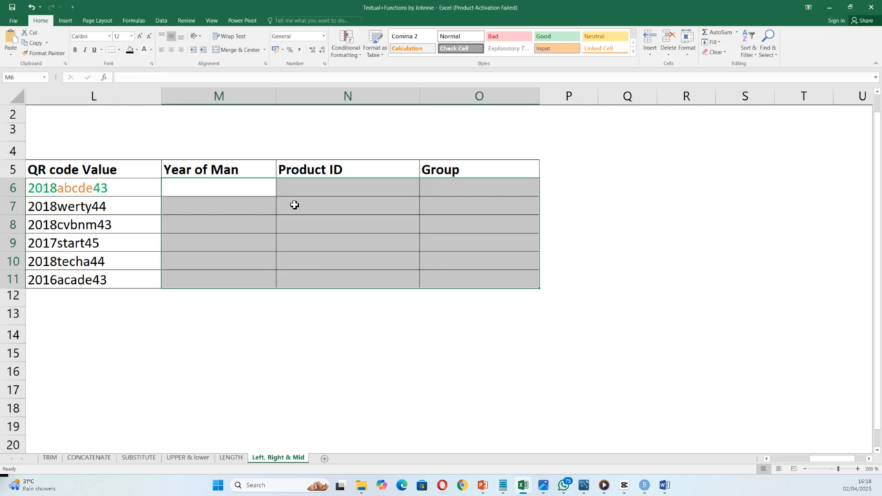
left_click(238, 347)
left_click(195, 191)
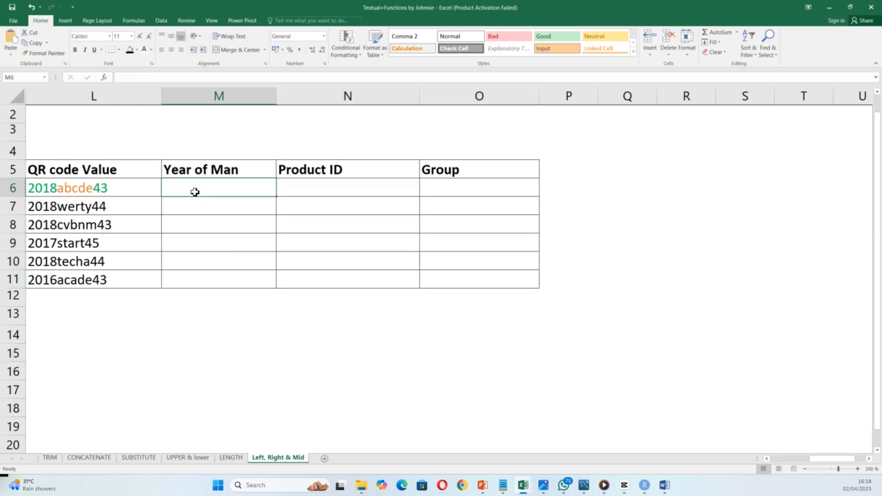
type("2018")
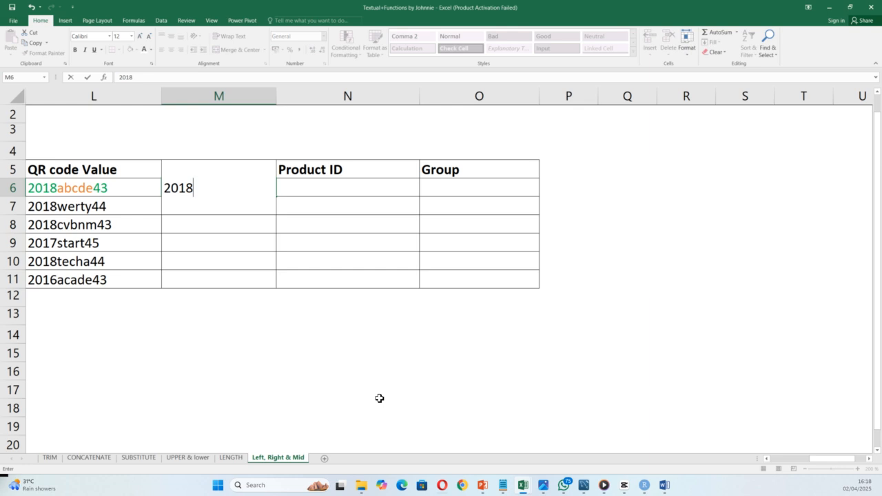
key("Return")
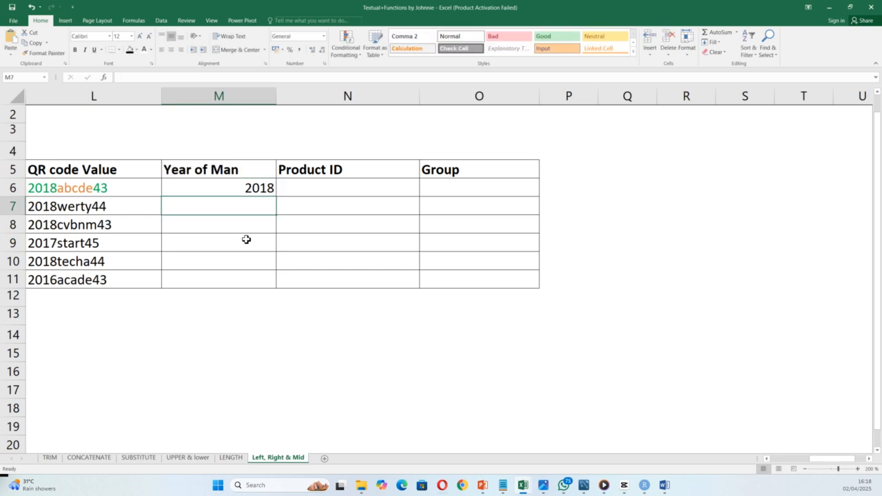
Step: Flash Fill the remaining Year of Man values from M7 down to M11
left_click(217, 191)
left_click(214, 203)
left_click(716, 42)
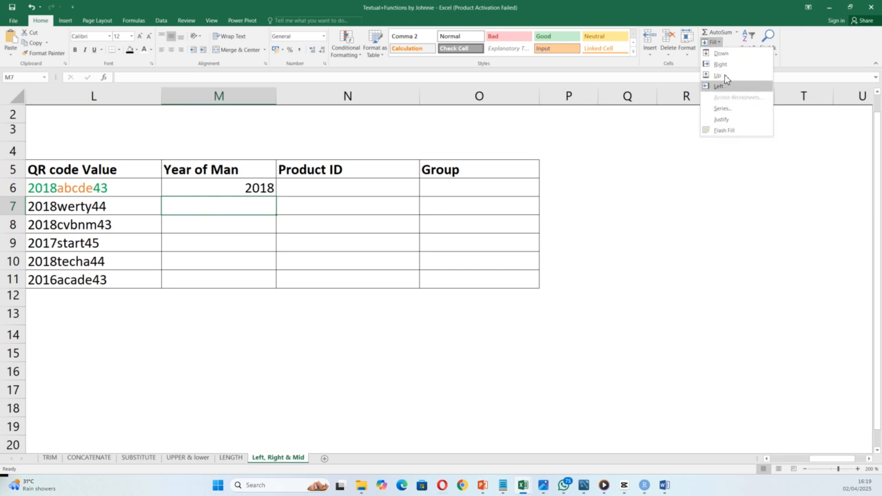
left_click(723, 131)
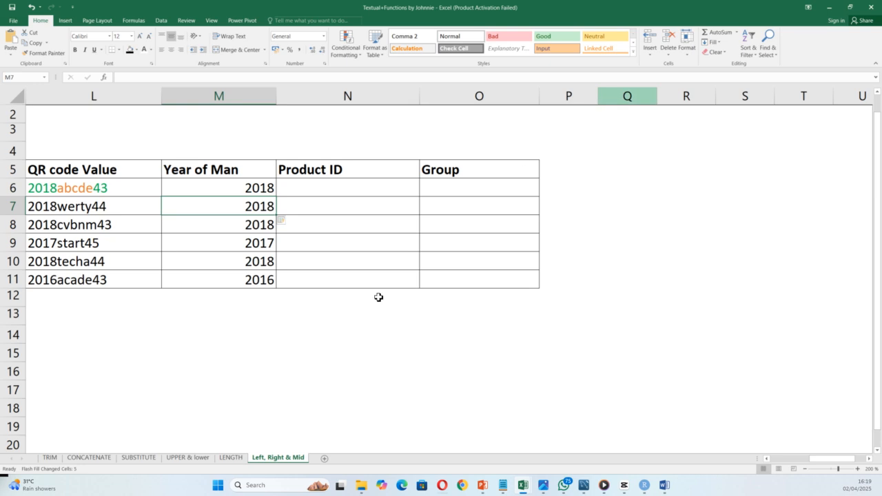
left_click(336, 189)
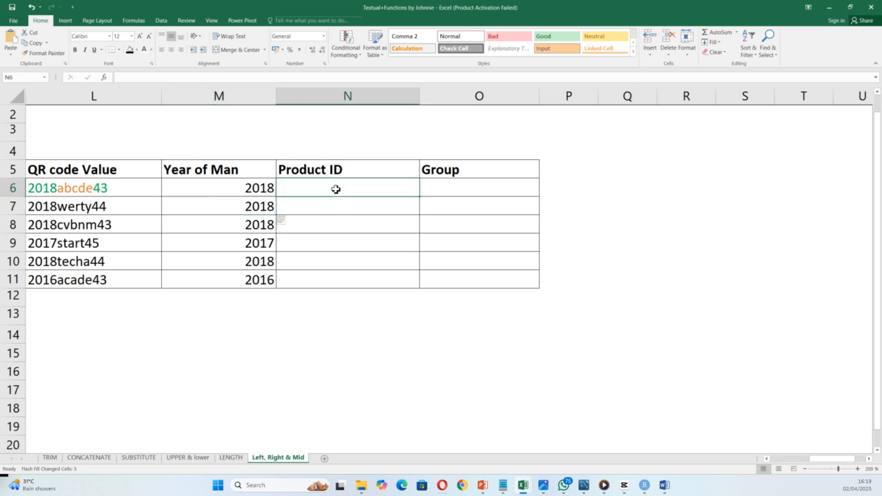
Step: Type abcde in N6 and Flash Fill the remaining Product IDs through acade
type("ab")
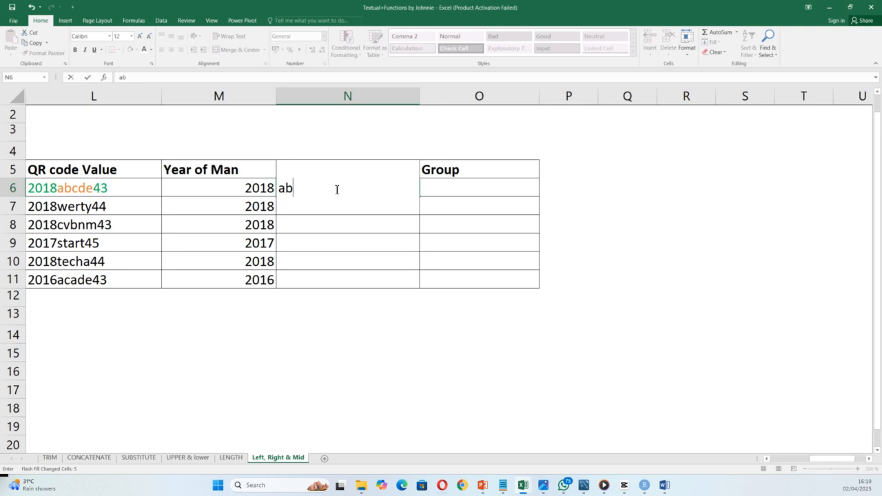
type("cde")
left_click(364, 276)
left_click(364, 209)
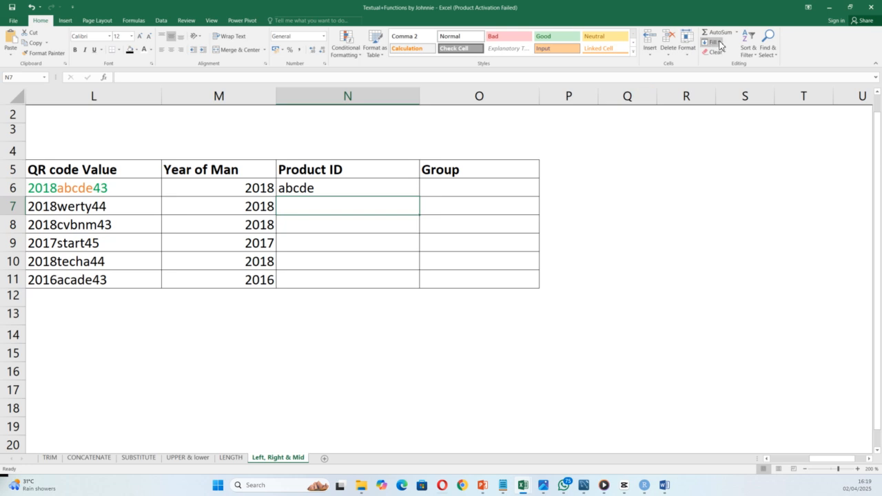
left_click(711, 42)
left_click(705, 131)
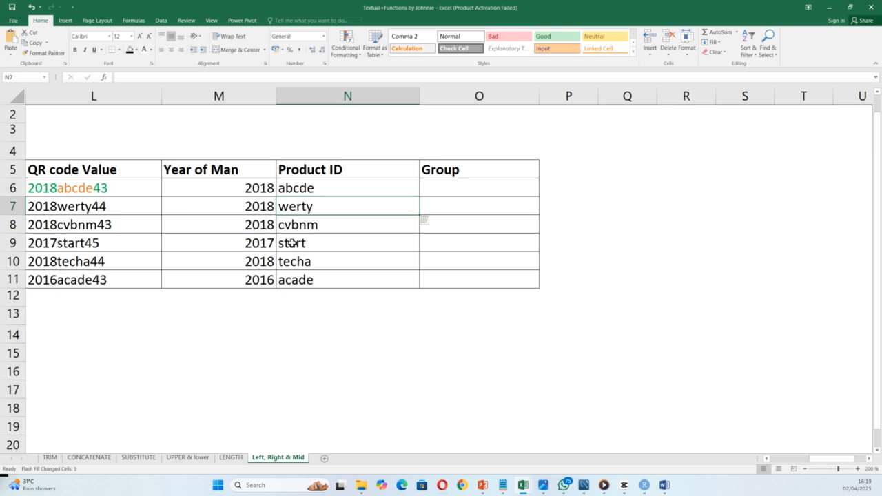
Step: Type 43 in O6 and Flash Fill the Group column: 43, 44, 43, 45, 44, 43
left_click(486, 188)
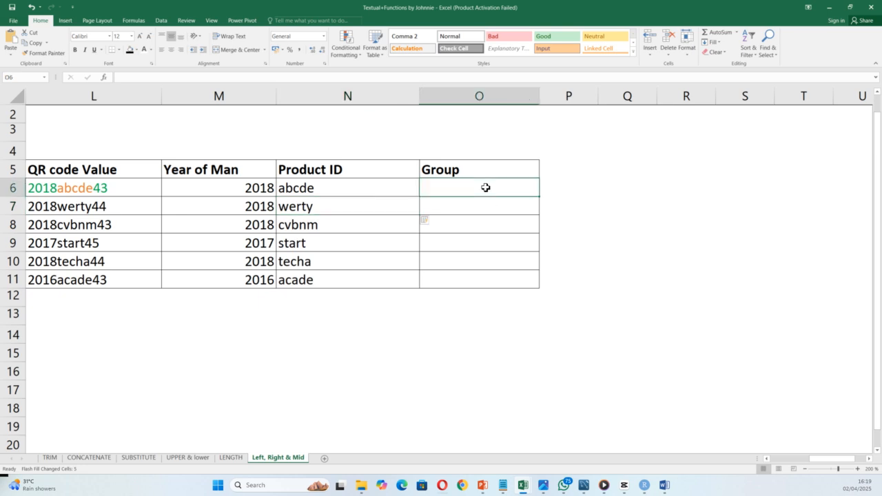
type("43")
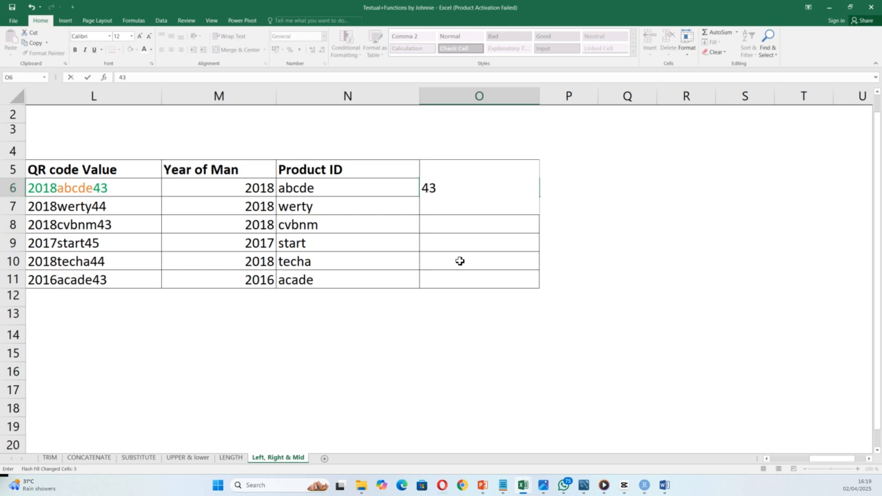
key("Return")
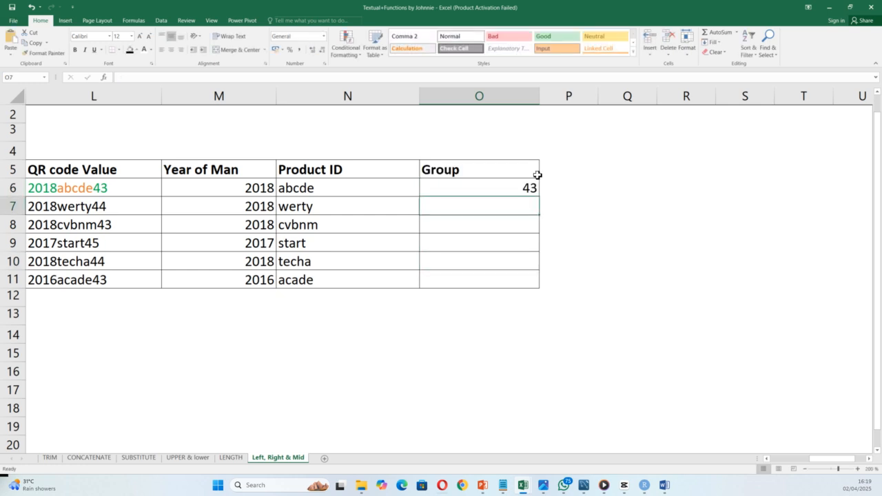
left_click(713, 42)
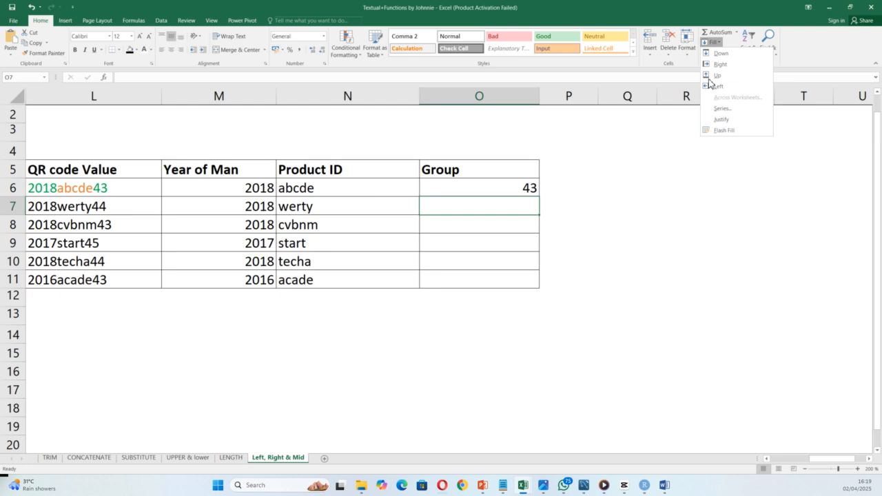
left_click(712, 130)
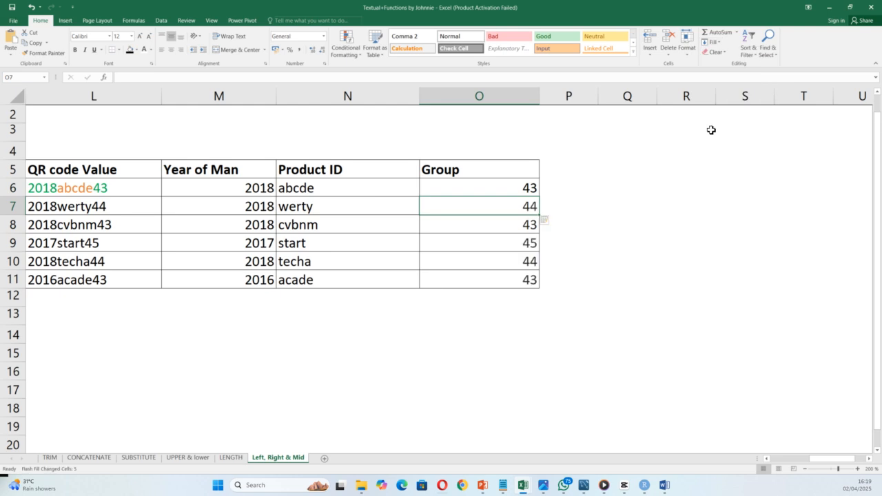
left_click(233, 370)
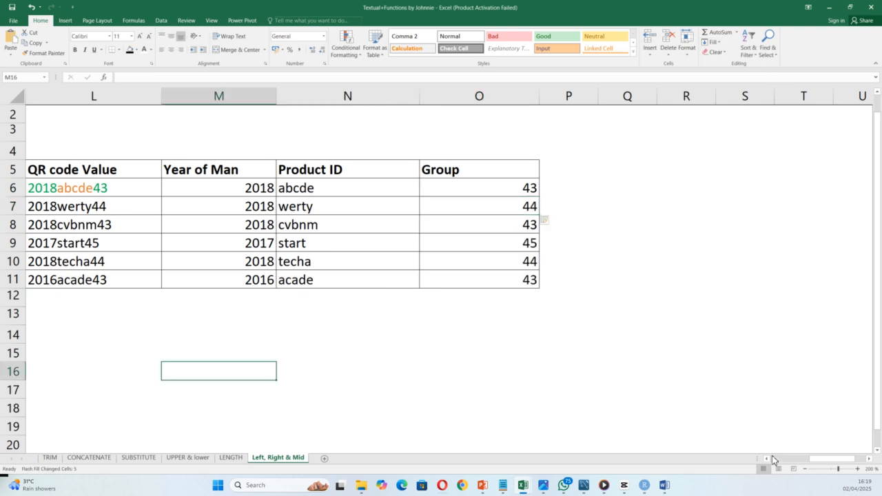
left_click(771, 459)
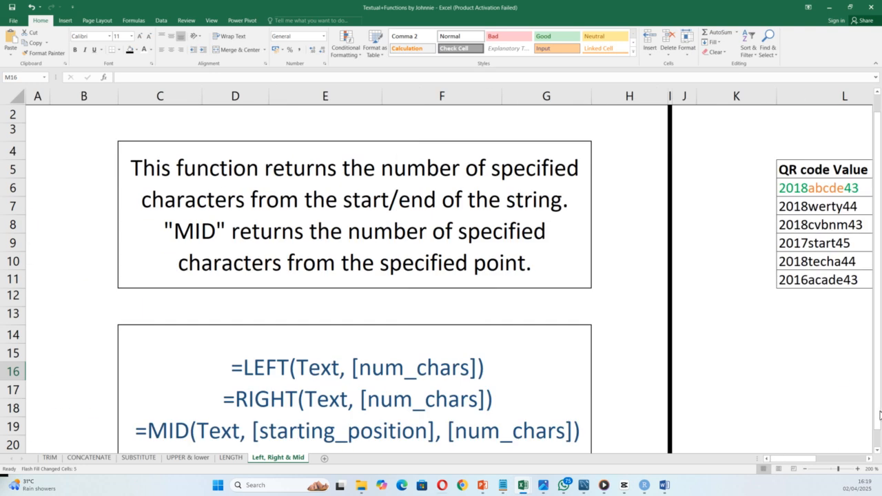
left_click(877, 448)
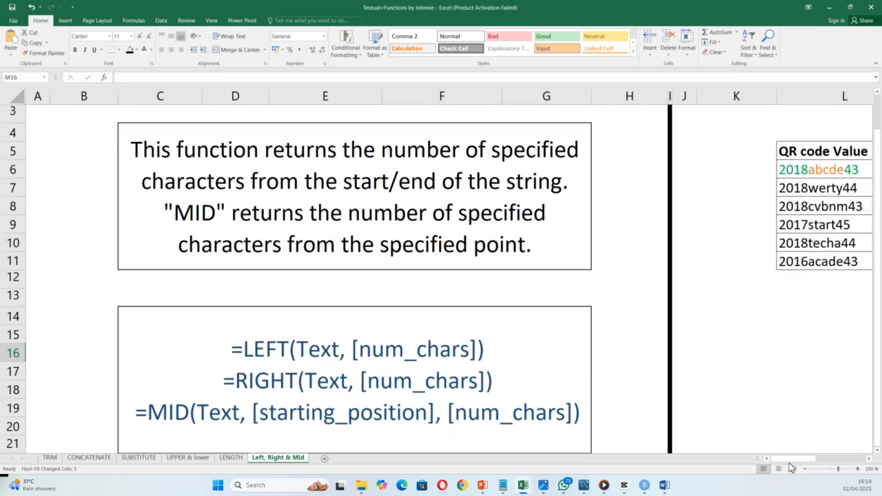
left_click(50, 459)
left_click(90, 460)
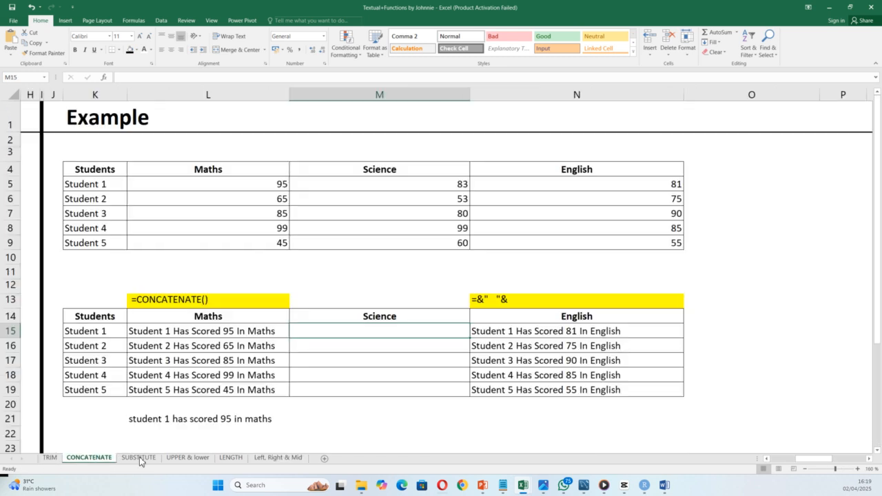
left_click(158, 459)
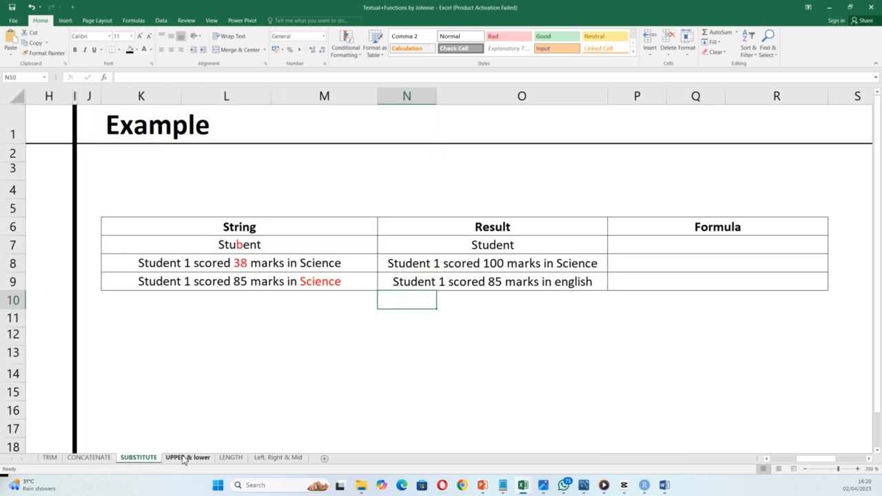
left_click(207, 460)
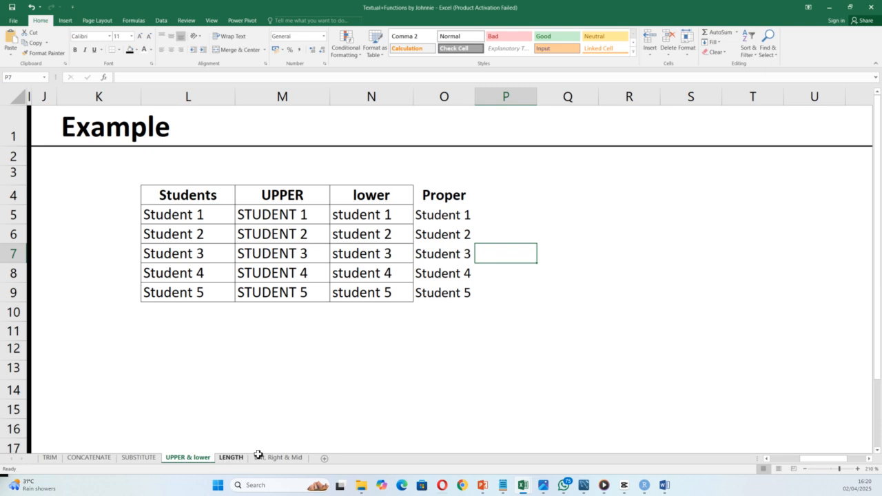
left_click(240, 459)
left_click(273, 458)
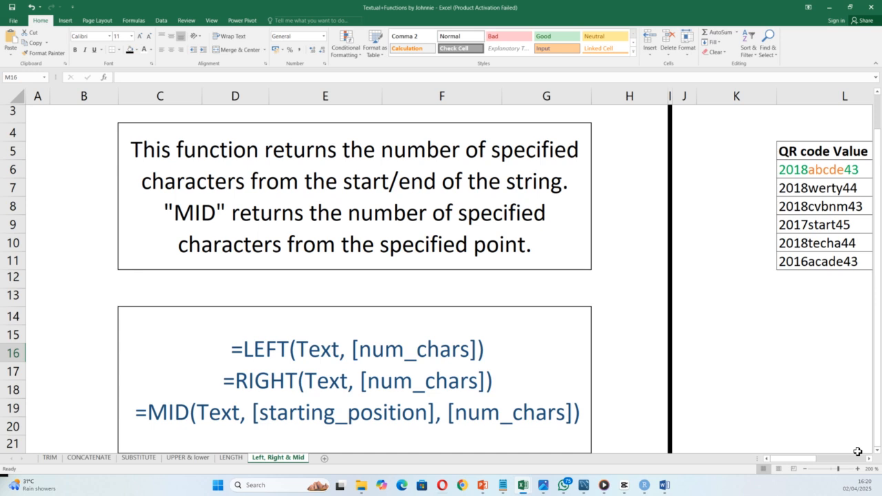
left_click(870, 461)
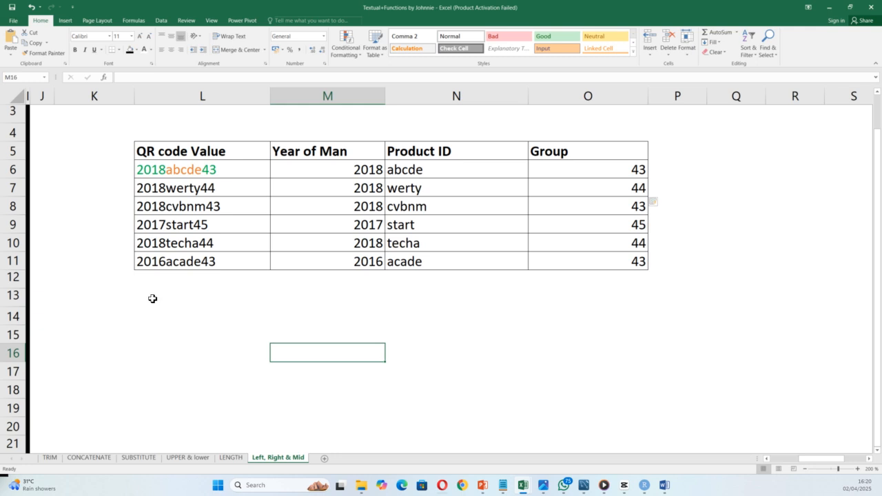
Step: Enter the headers First_Name, Last_name, Full_Name and Email across L14:O14
left_click(199, 324)
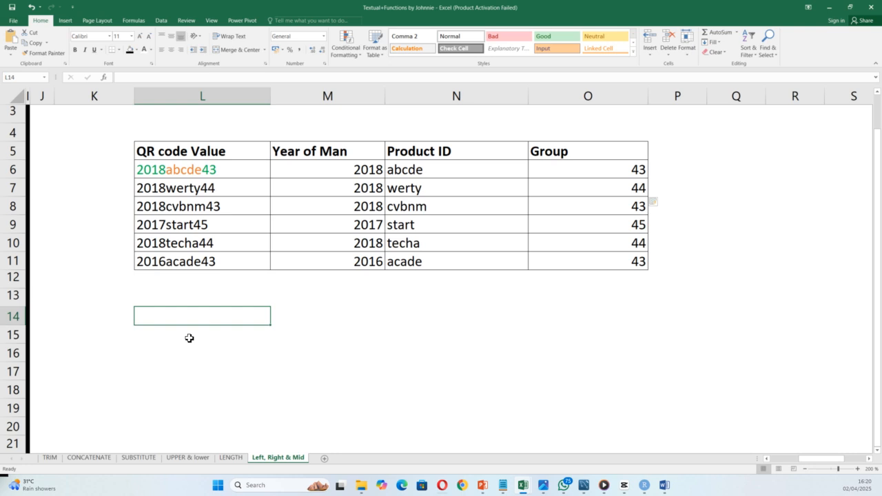
type("FirstName")
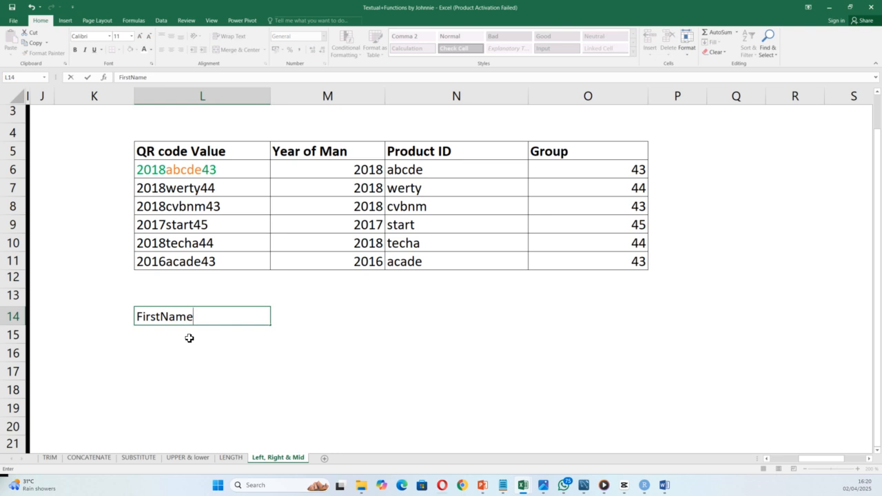
left_click(320, 315)
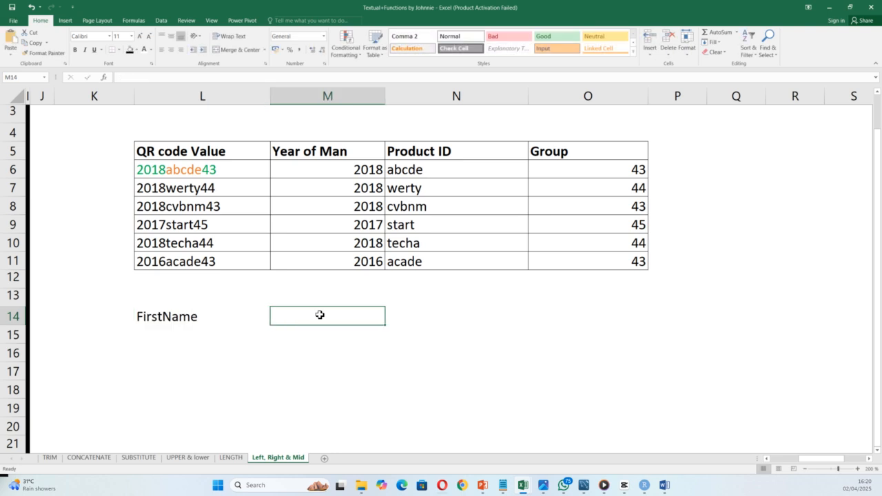
type("Last")
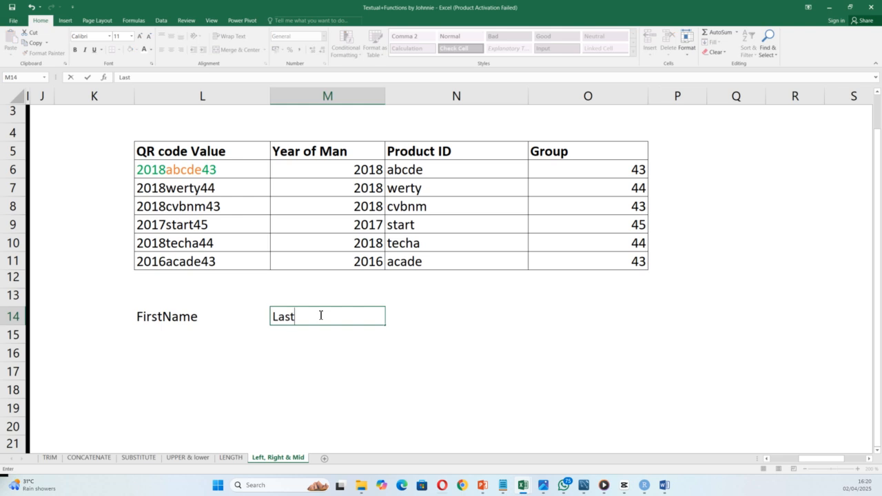
type("_name")
left_click(160, 315)
double_click(162, 315)
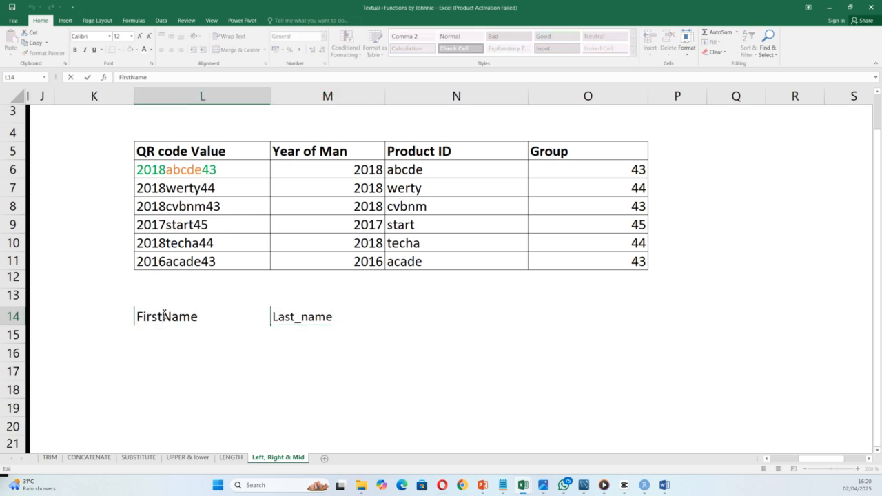
type("_")
left_click(431, 313)
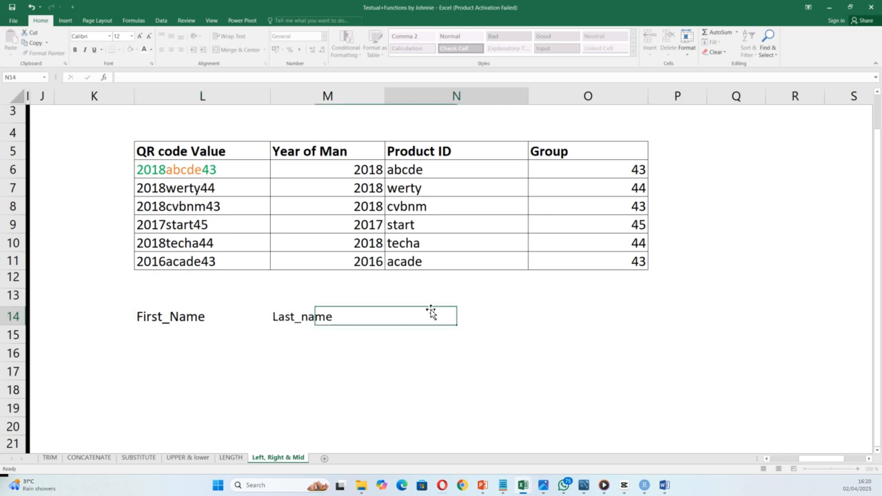
type("Full")
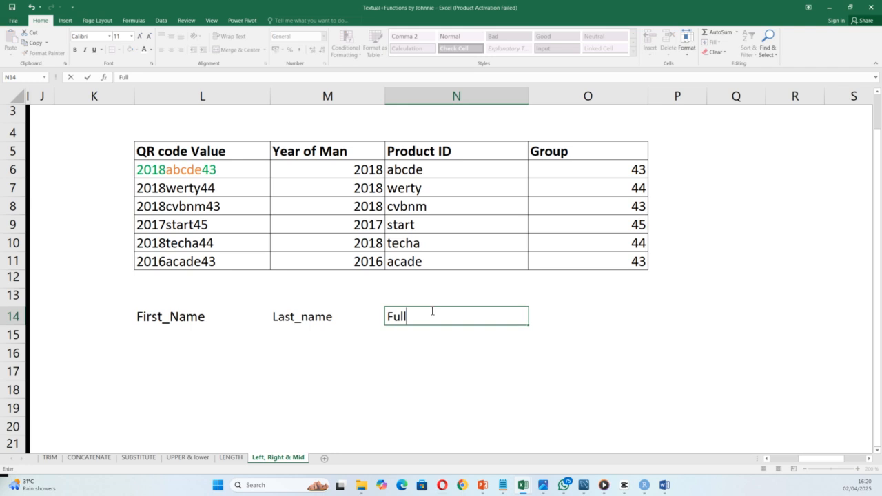
type("_Name")
left_click(575, 305)
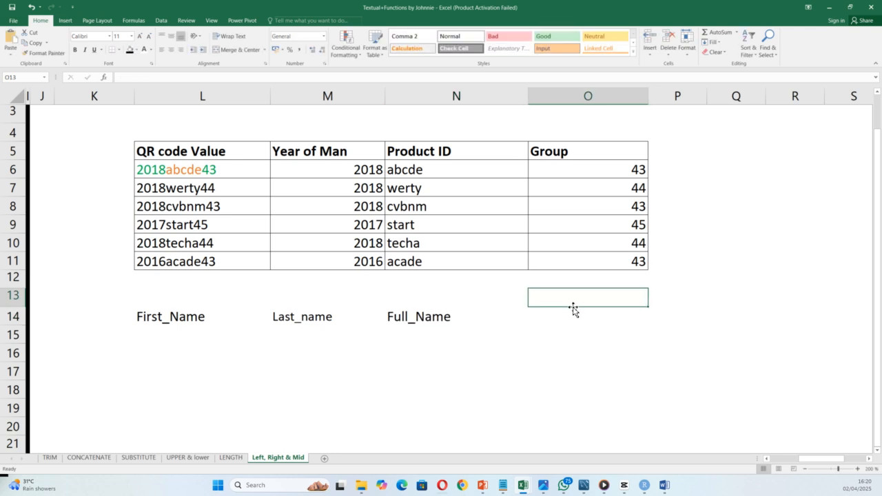
left_click(570, 314)
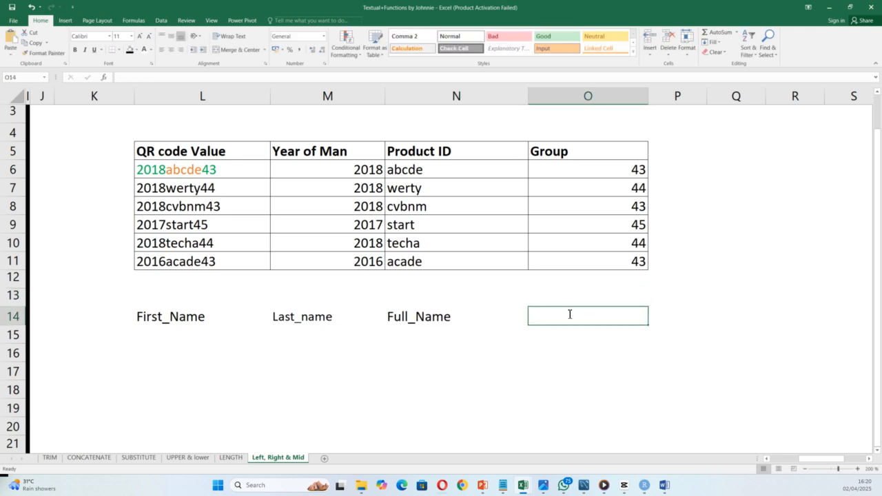
type("Email")
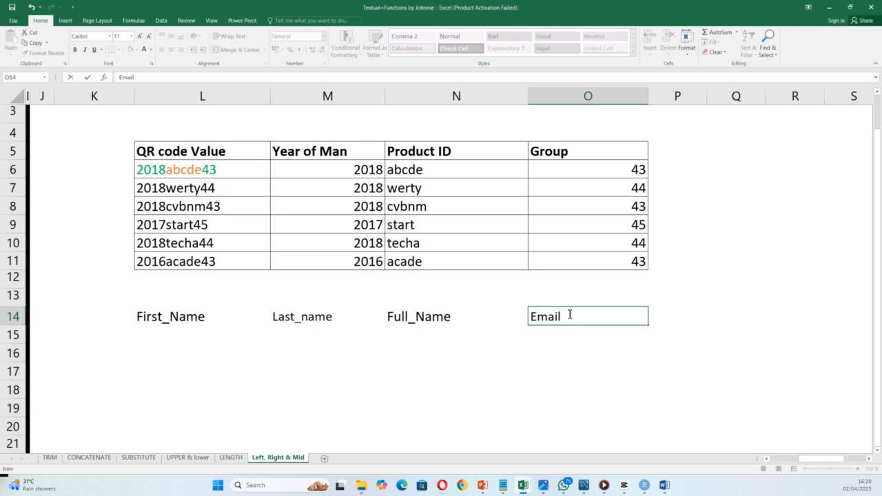
left_click(201, 334)
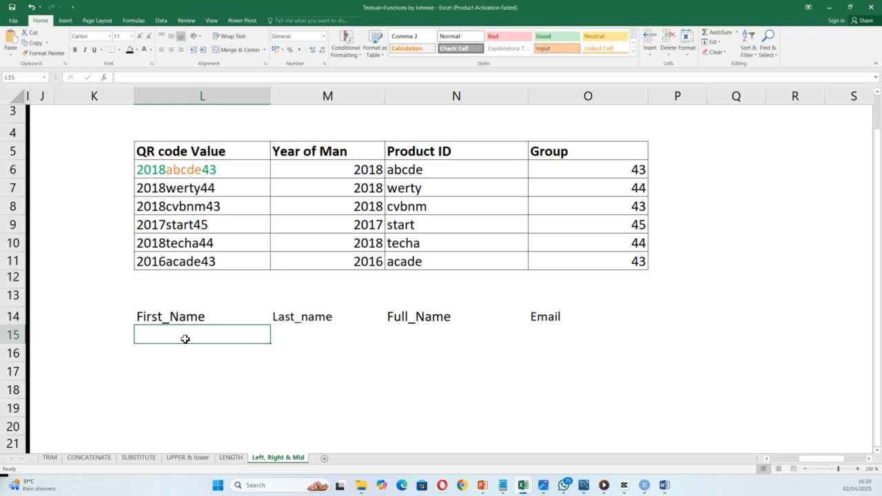
Step: Enter the first person's first name in L15 and last name in M15
type("joe doe==")
key("BackSpace")
key("BackSpace")
key("BackSpace")
key("BackSpace")
key("BackSpace")
key("BackSpace")
key("BackSpace")
type("hn ")
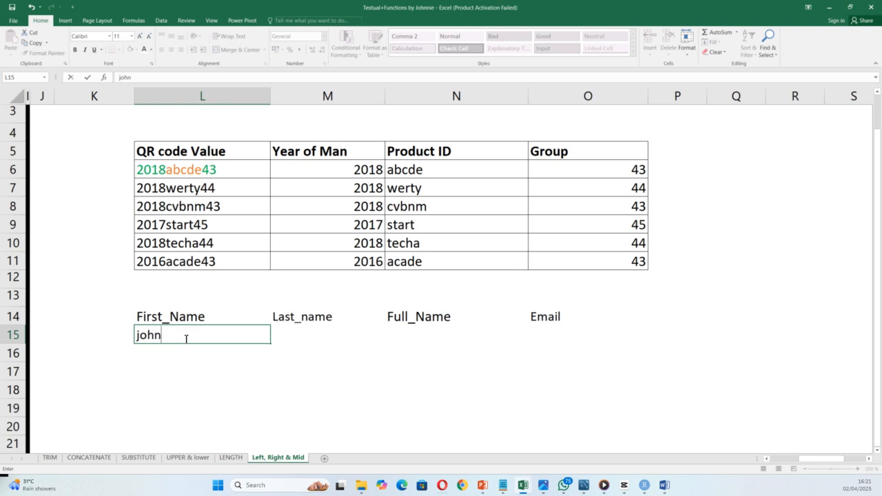
type("doe")
left_click(176, 353)
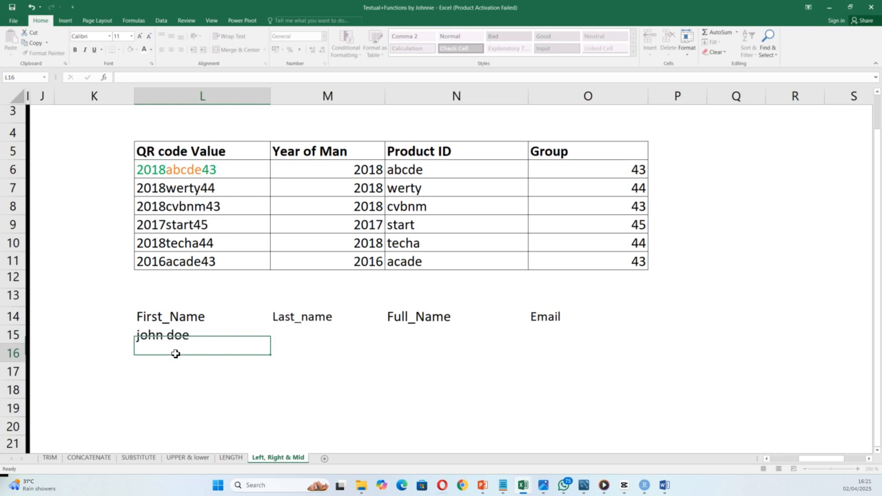
double_click(193, 339)
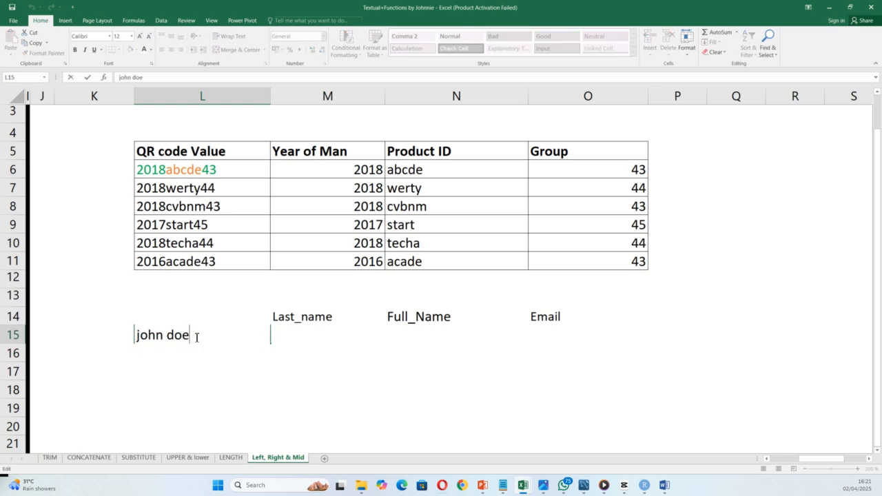
key("BackSpace")
key("BackSpace")
key("BackSpace")
key("BackSpace")
key("BackSpace")
type("n")
left_click(310, 370)
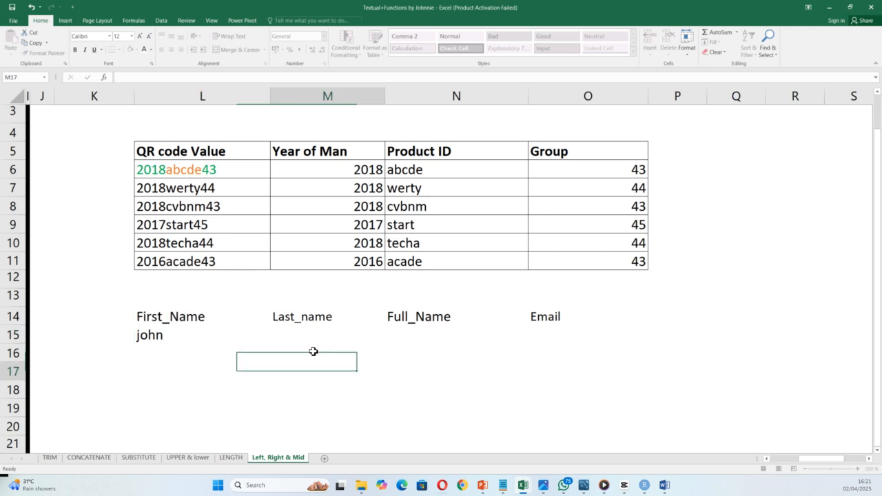
left_click(302, 334)
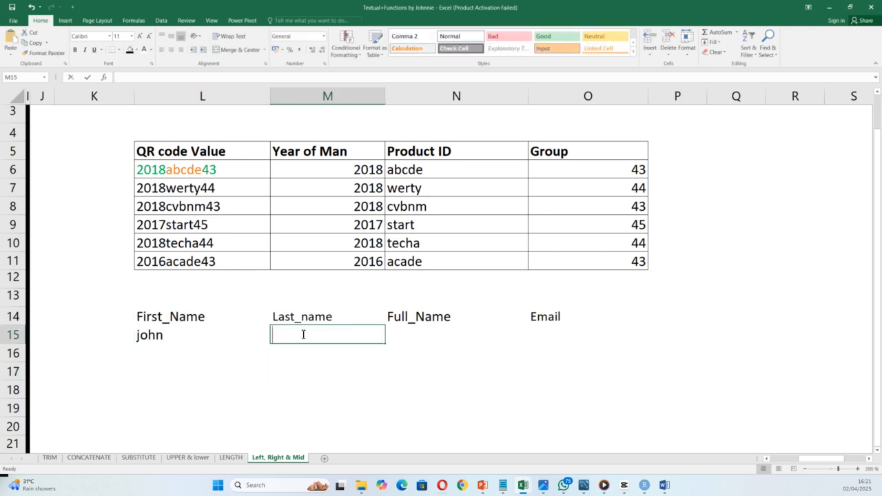
type("Doe")
left_click(182, 360)
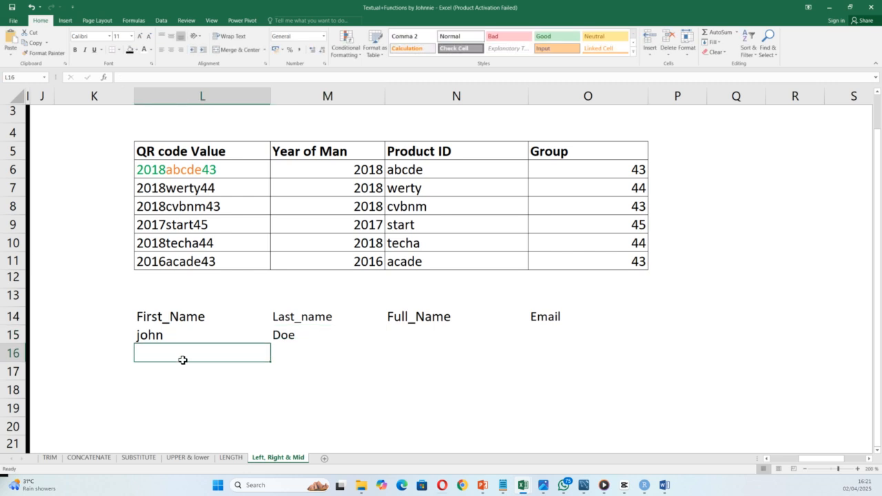
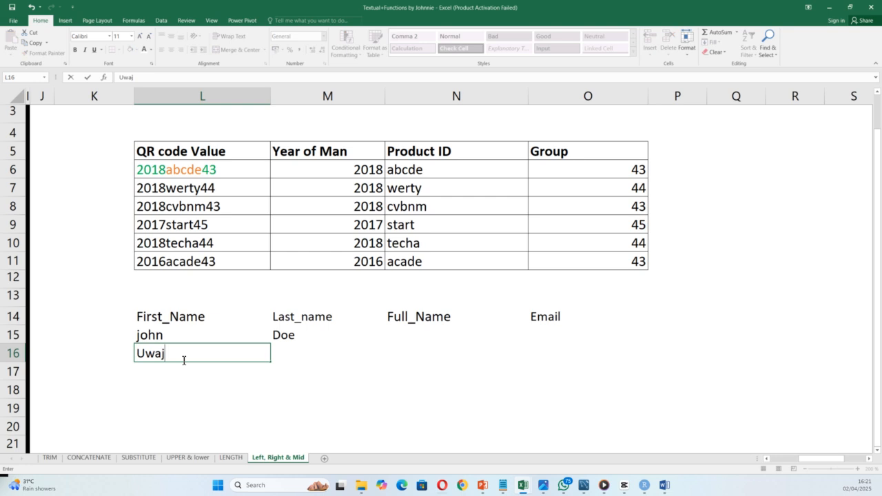
Step: Enter the second and third people's first and last names in rows 16 and 17
left_click(300, 353)
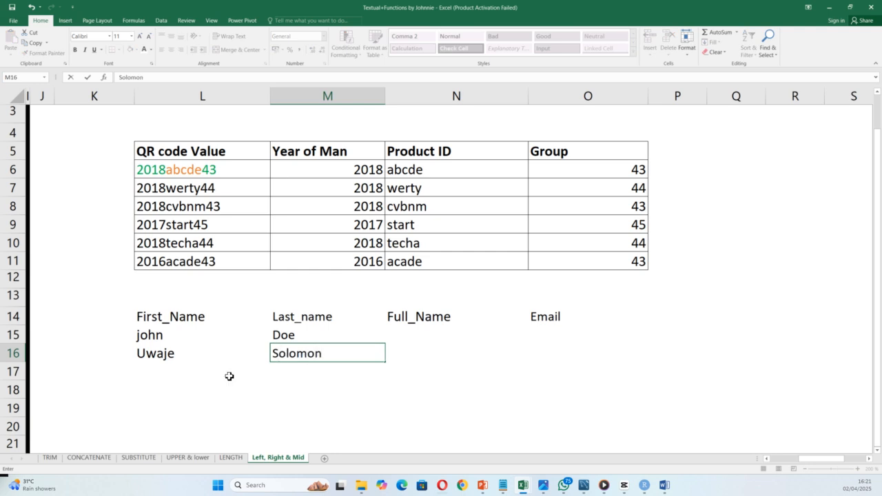
left_click(169, 369)
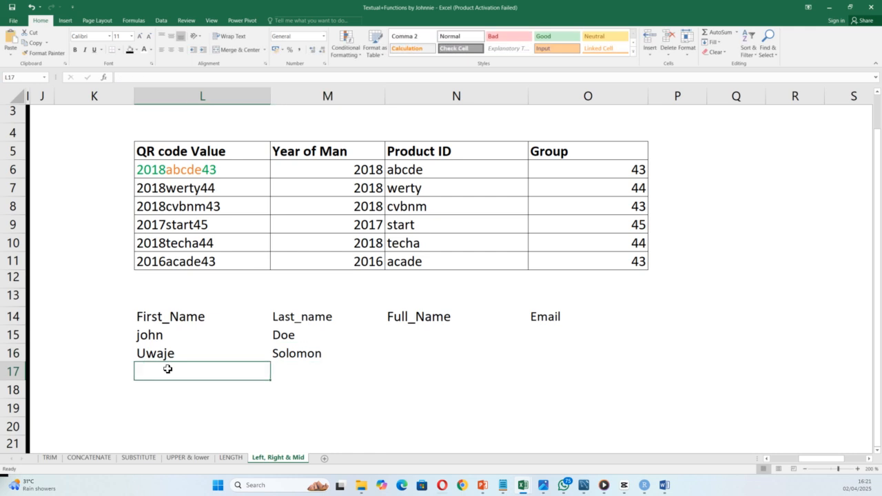
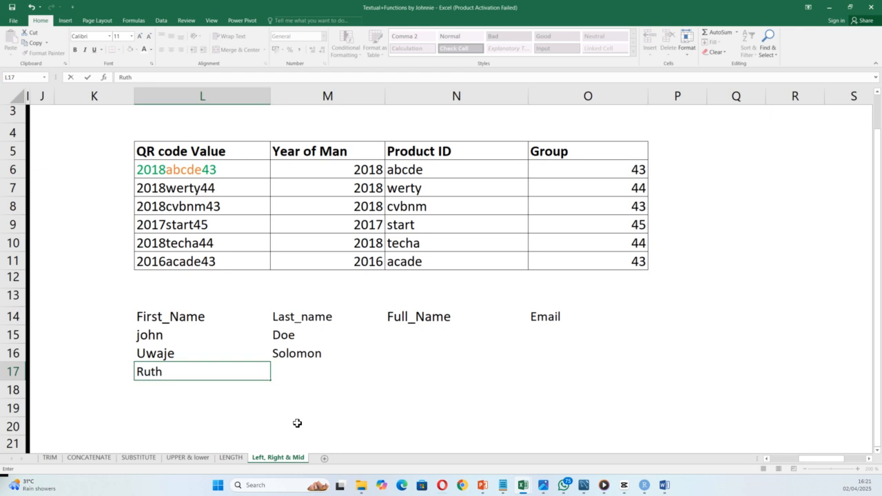
left_click(316, 370)
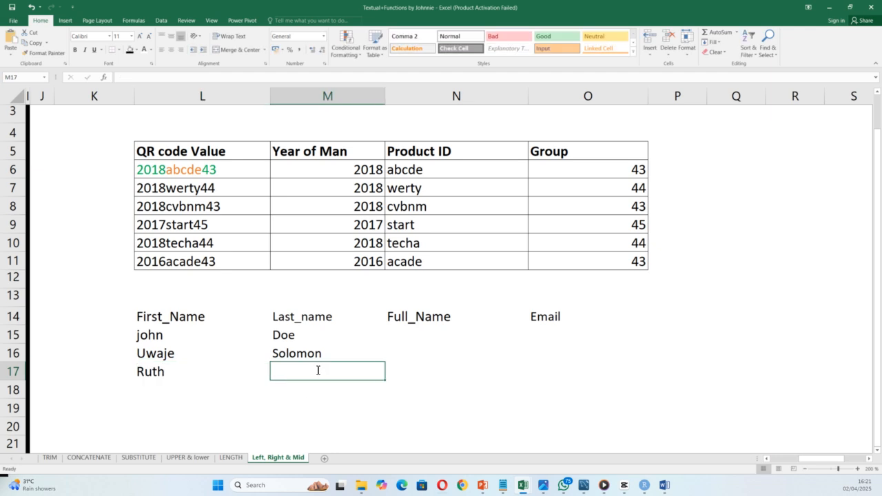
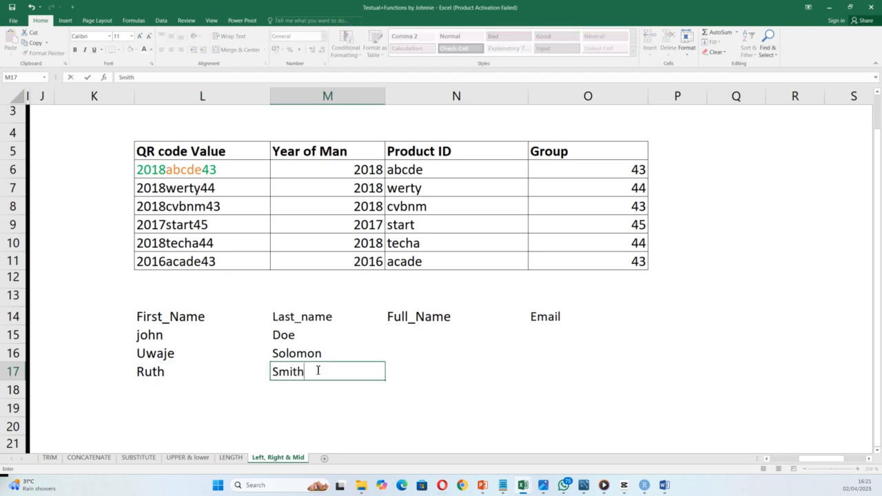
left_click(441, 355)
left_click(425, 331)
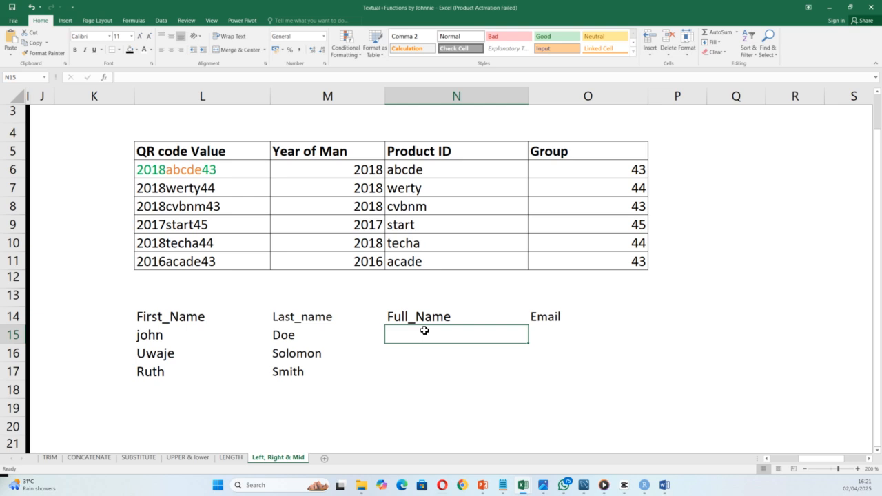
Step: Type the first person's full name in N15 as an example and Flash Fill N16:N17
type("John Doe")
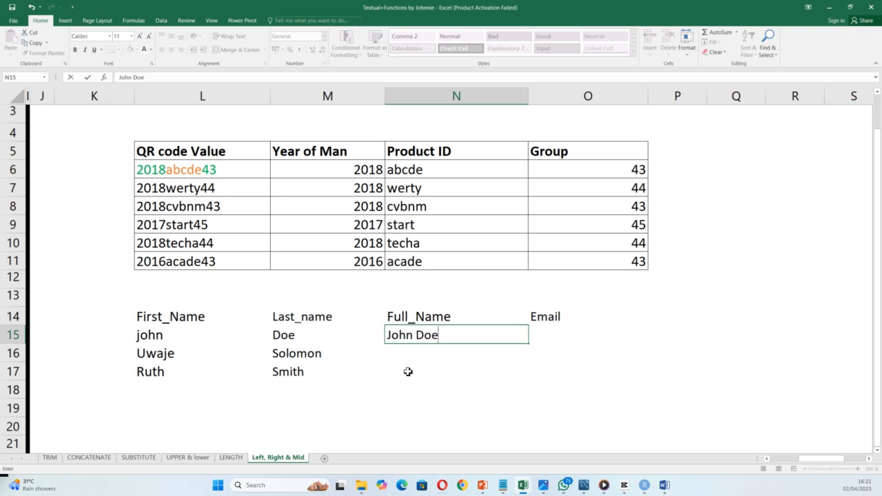
key("Return")
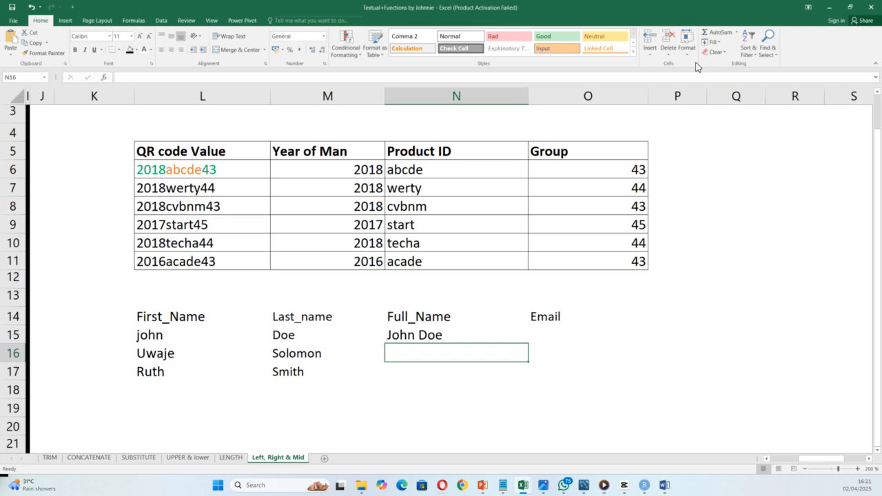
left_click(714, 43)
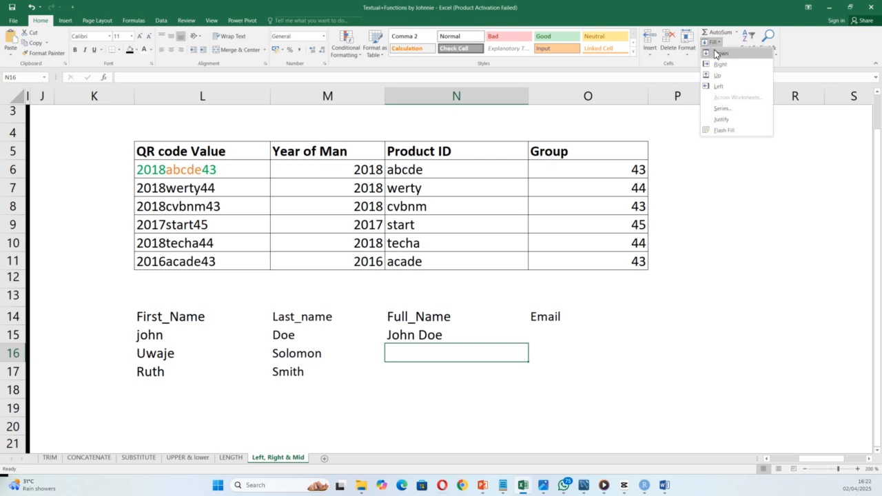
left_click(722, 130)
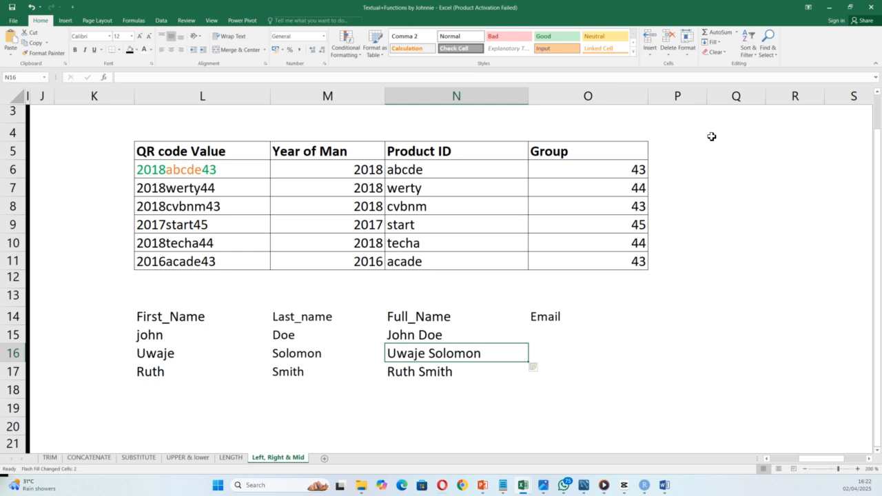
left_click(567, 330)
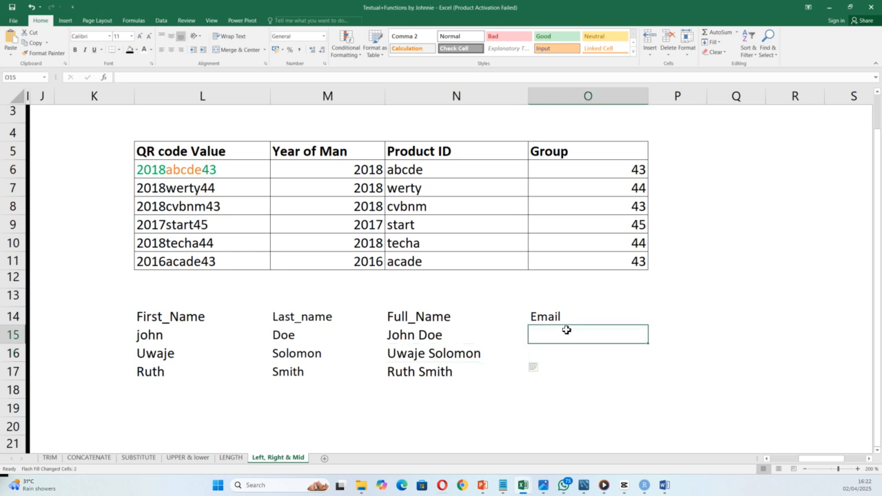
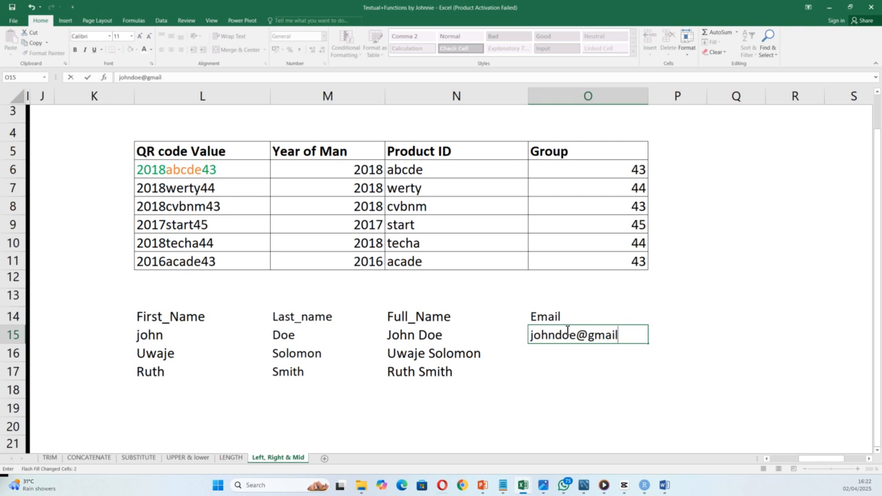
Step: Type the first person's gmail.com address in O15, then Flash Fill the other two emails
left_click(582, 357)
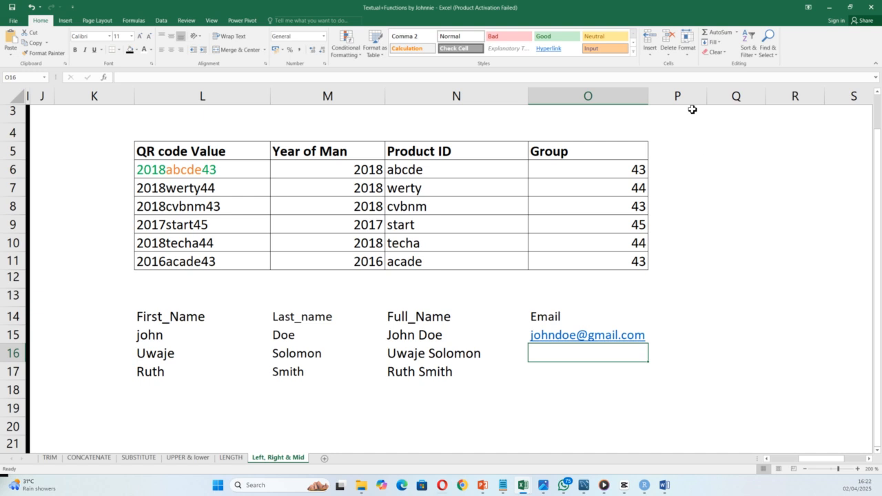
left_click(711, 42)
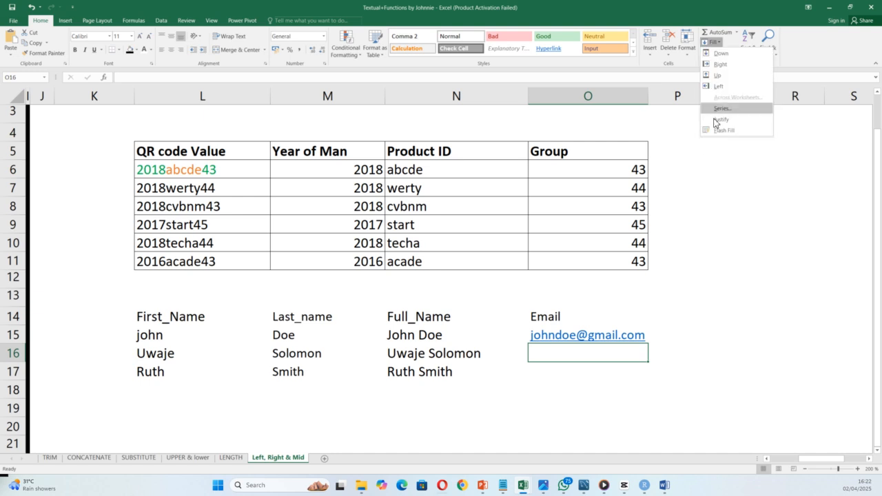
left_click(724, 130)
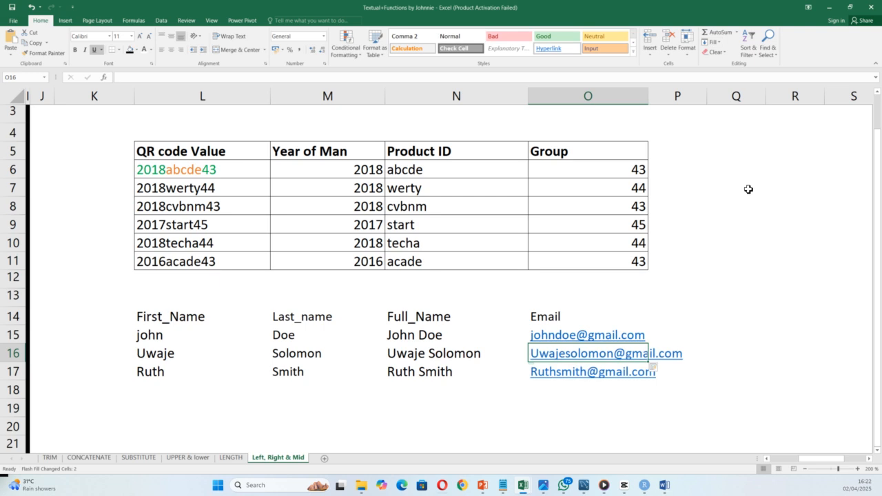
left_click(813, 251)
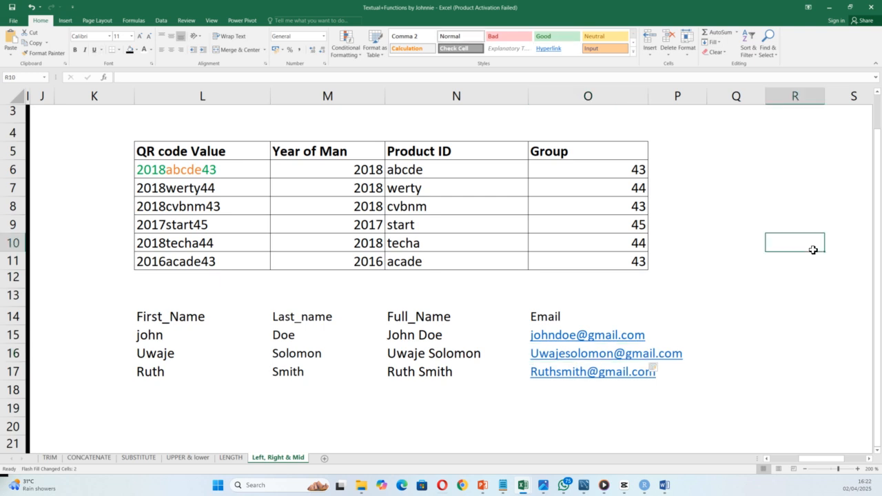